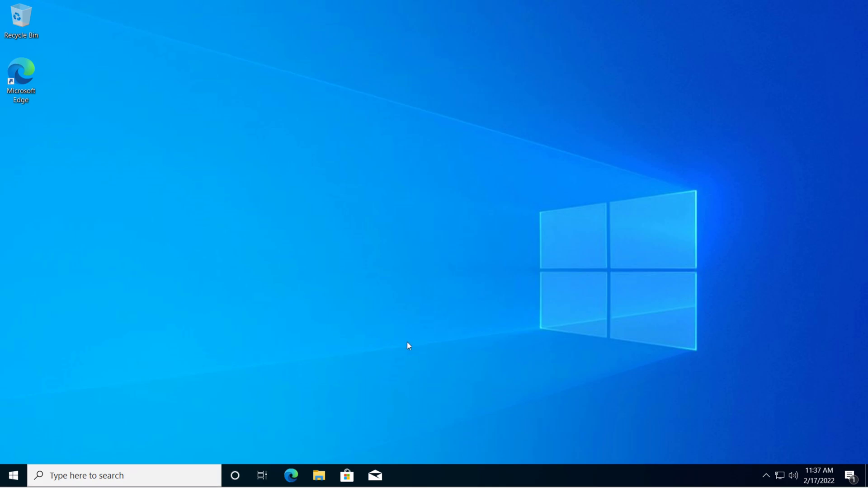
- Launch Microsoft Edge and finish its first-run setup without signing in
{"action": "double_click", "coordinate": [35, 78]}
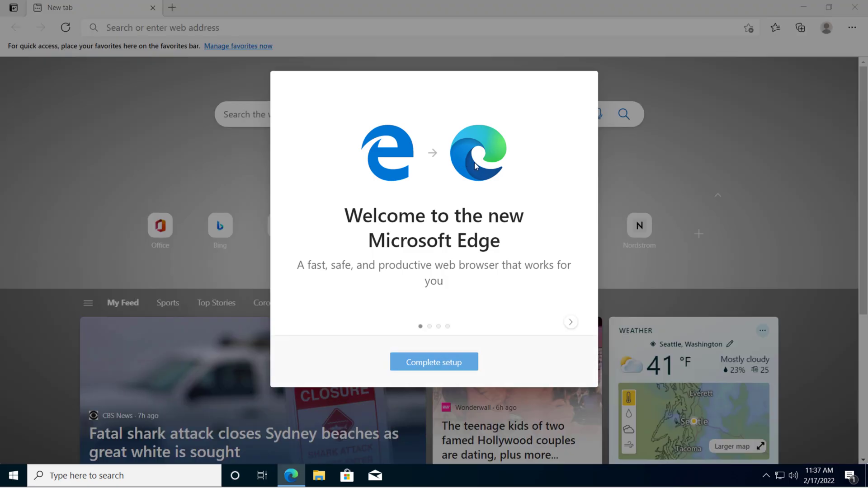
{"action": "left_click", "coordinate": [451, 365]}
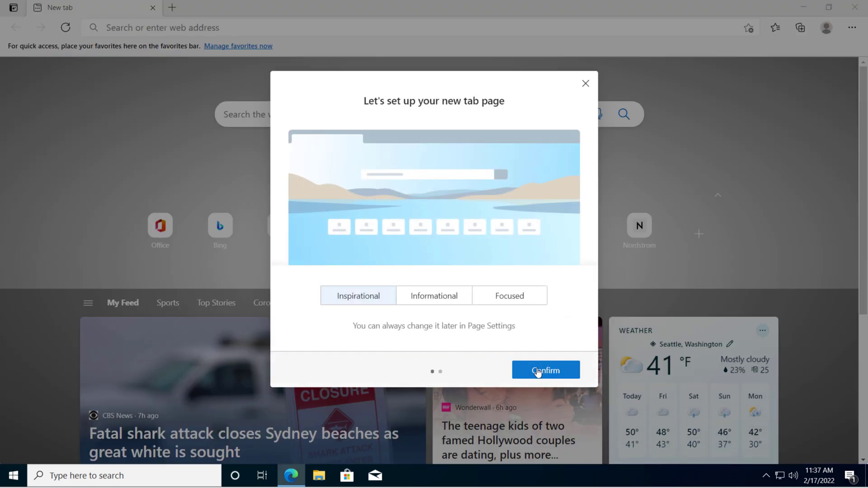
{"action": "left_click", "coordinate": [536, 368]}
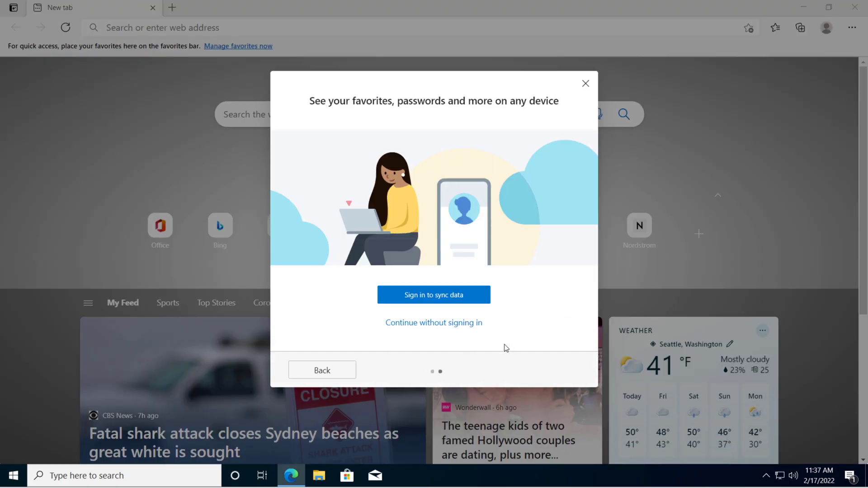
{"action": "left_click", "coordinate": [585, 83]}
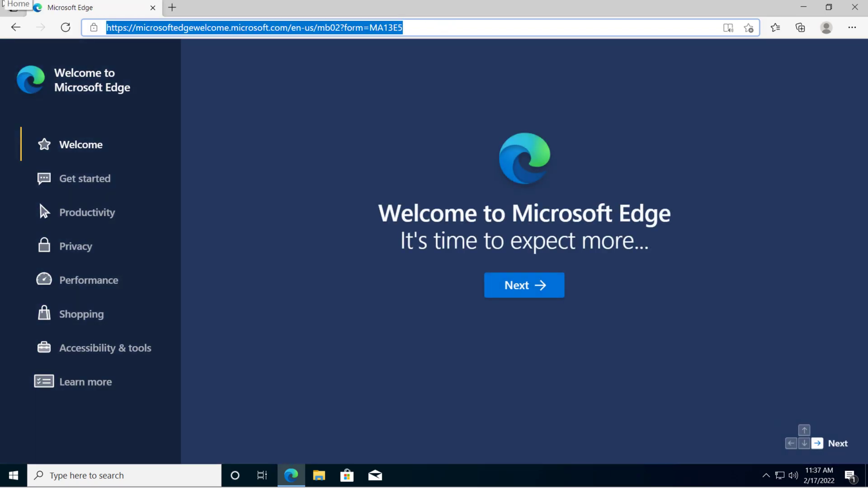
- Replace the address with google.com and load it
{"action": "left_click", "coordinate": [316, 28]}
{"action": "key", "text": "ctrl+a"}
{"action": "type", "text": "google.com"}
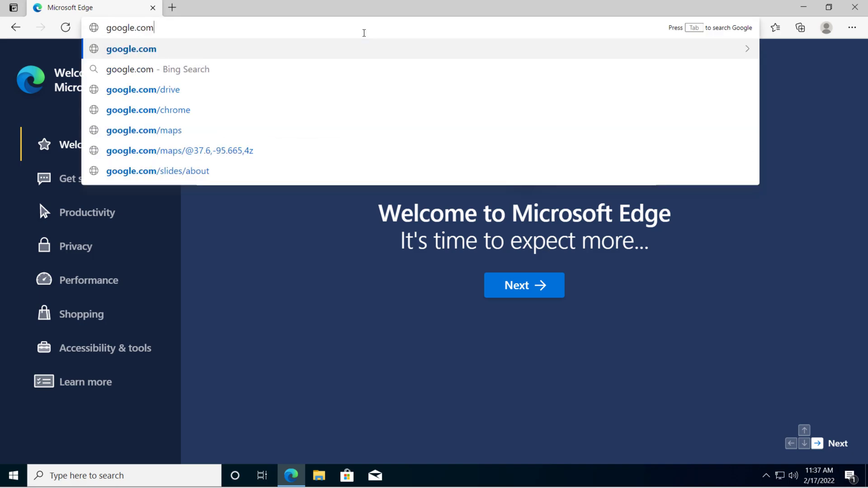
{"action": "key", "text": "Return"}
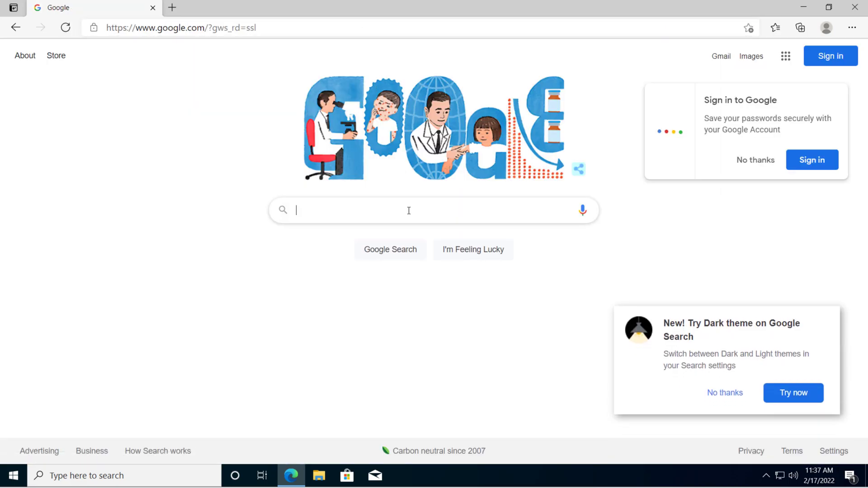
- Search Google for 'Virus total'
{"action": "left_click", "coordinate": [406, 210]}
{"action": "type", "text": "Virus total"}
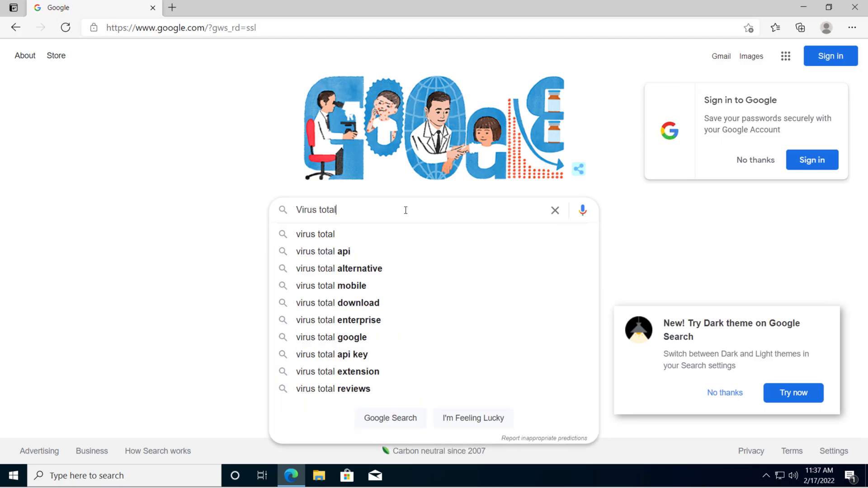
{"action": "key", "text": "Return"}
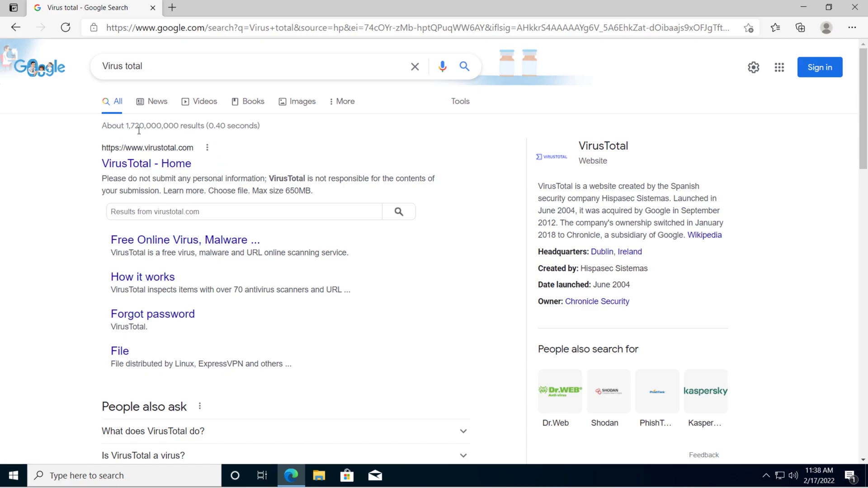
- Open the VirusTotal - Home result and move through its Search, URL and File panels
{"action": "left_click", "coordinate": [179, 163]}
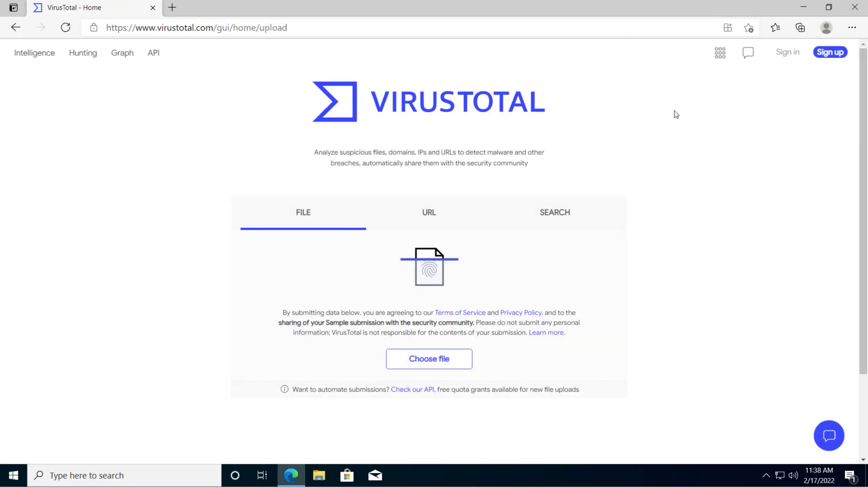
{"action": "left_click", "coordinate": [496, 221]}
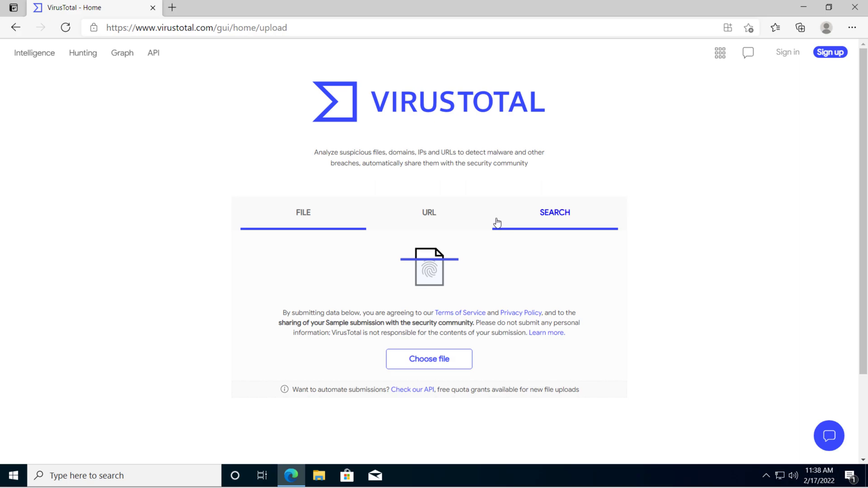
{"action": "left_click", "coordinate": [474, 225]}
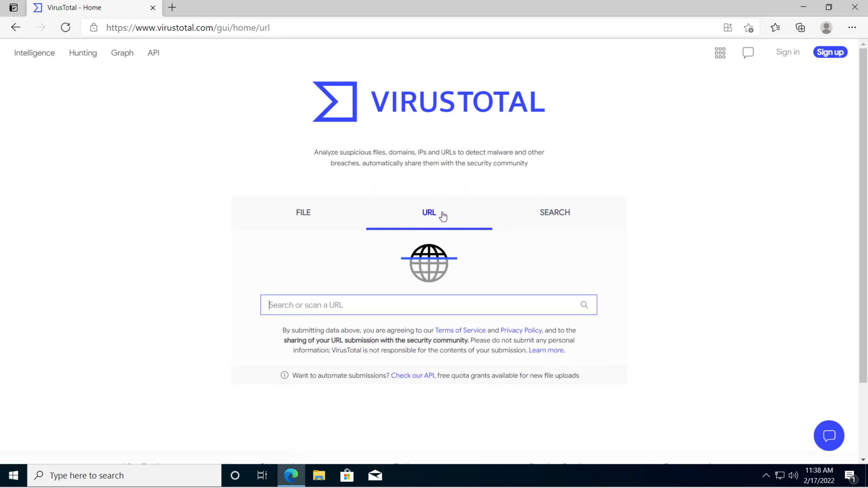
{"action": "left_click", "coordinate": [356, 221]}
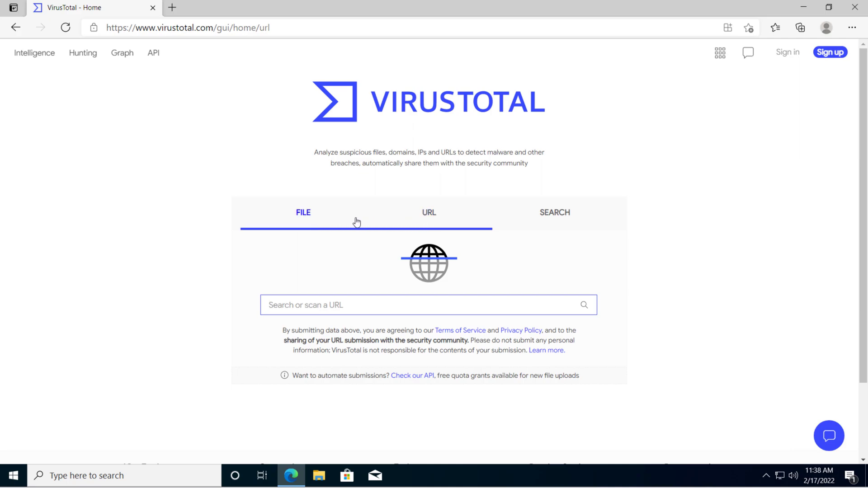
{"action": "left_click", "coordinate": [308, 212]}
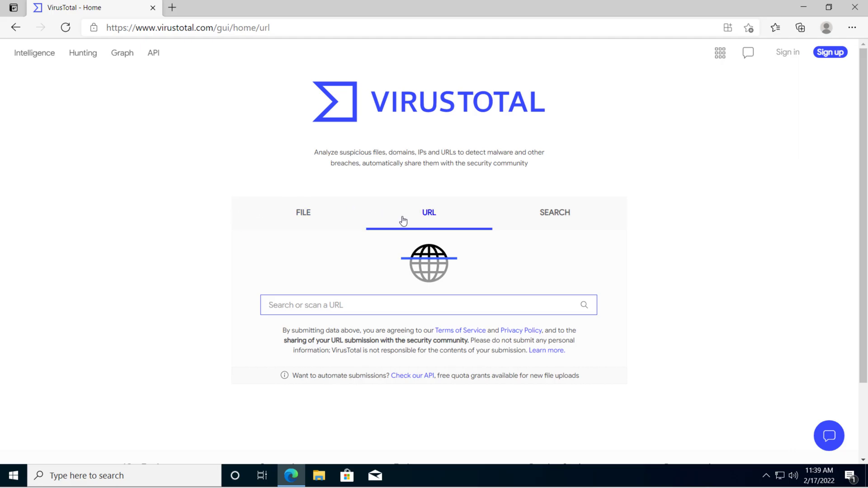
- Create a new text document named 'virus' on the desktop and open it
{"action": "left_click", "coordinate": [803, 7]}
{"action": "right_click", "coordinate": [317, 169]}
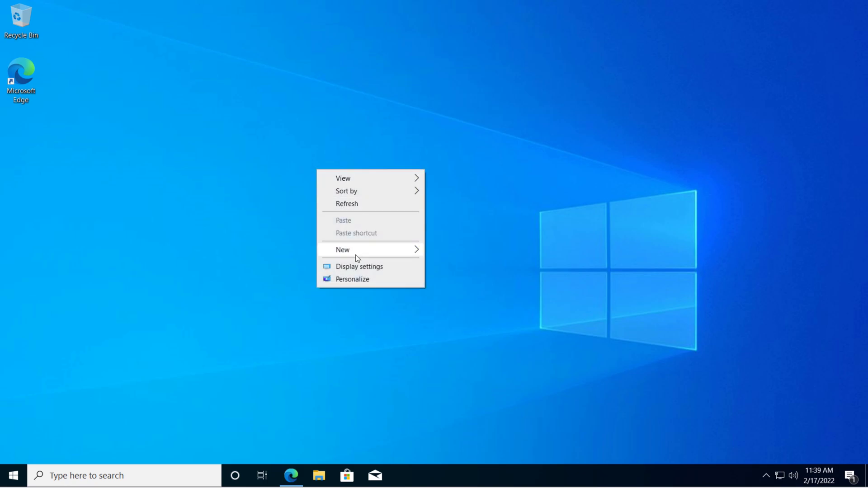
{"action": "mouse_move", "coordinate": [356, 254]}
{"action": "left_click", "coordinate": [466, 306]}
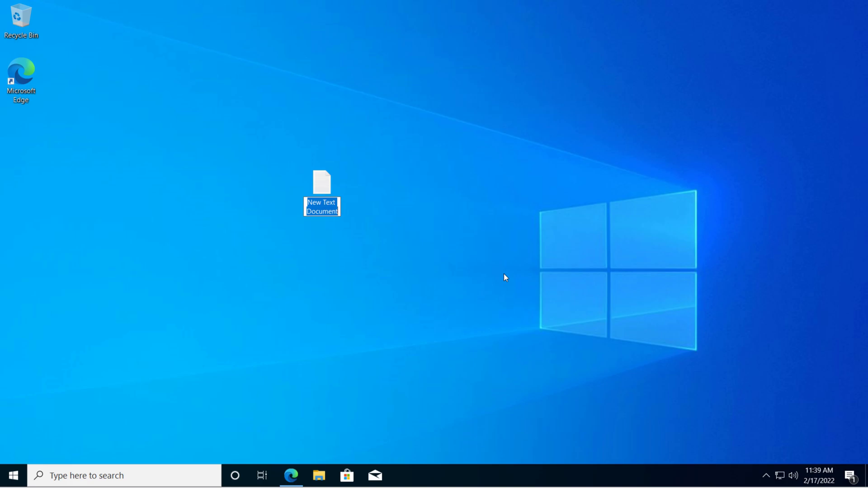
{"action": "type", "text": "virus"}
{"action": "key", "text": "Return"}
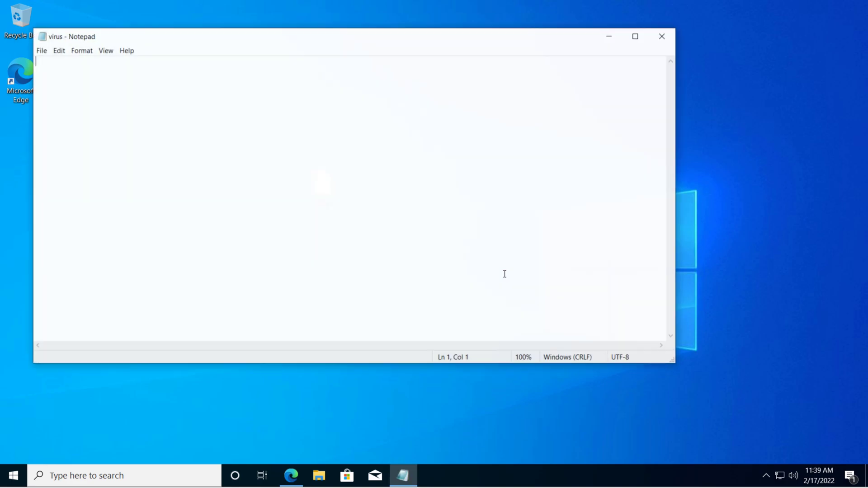
- Write 'this is a virus' in the file, save it and close Notepad
{"action": "type", "text": "this is a virus"}
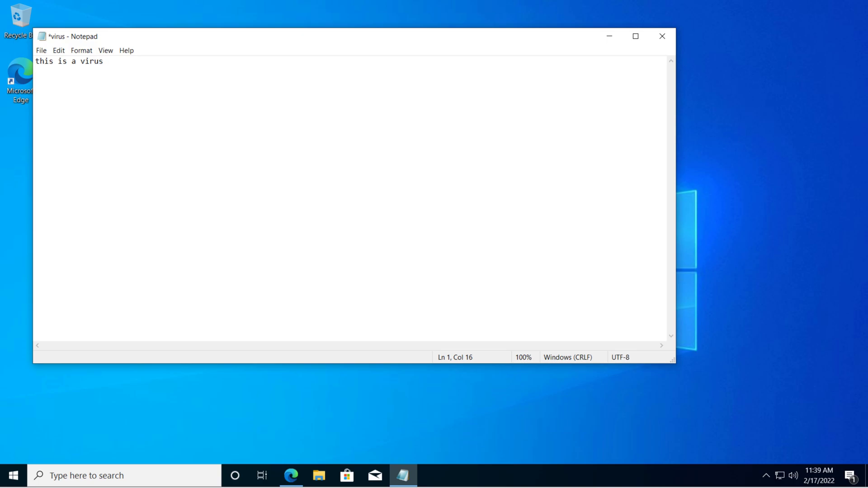
{"action": "key", "text": "ctrl+s"}
{"action": "left_click", "coordinate": [663, 35]}
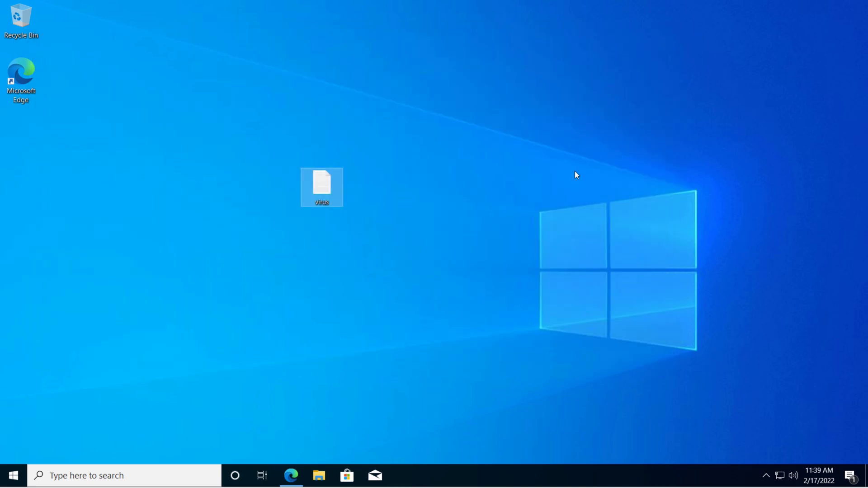
- Back in VirusTotal's File panel, upload the 'virus' file from the Desktop
{"action": "left_click", "coordinate": [291, 475]}
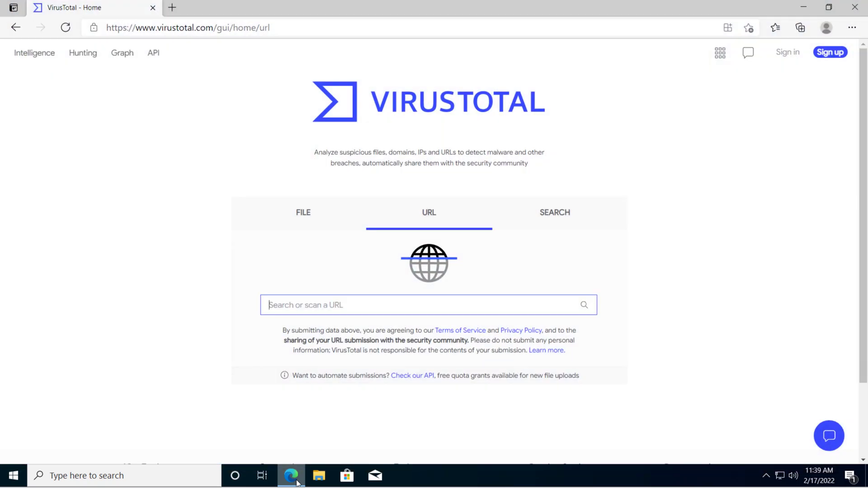
{"action": "left_click", "coordinate": [588, 311]}
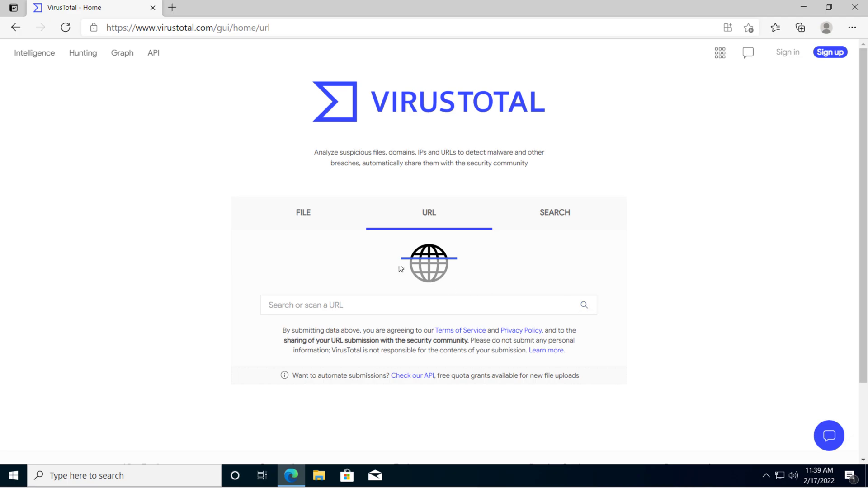
{"action": "left_click", "coordinate": [331, 216]}
{"action": "left_click", "coordinate": [432, 366]}
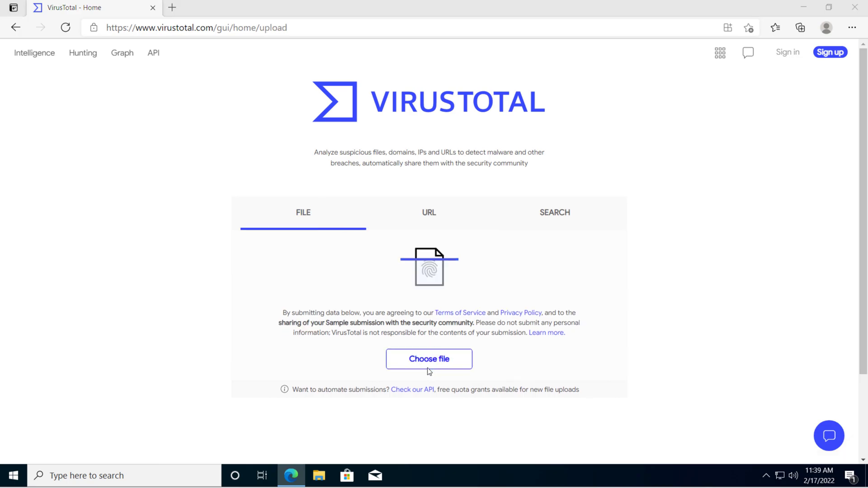
{"action": "left_click", "coordinate": [47, 86]}
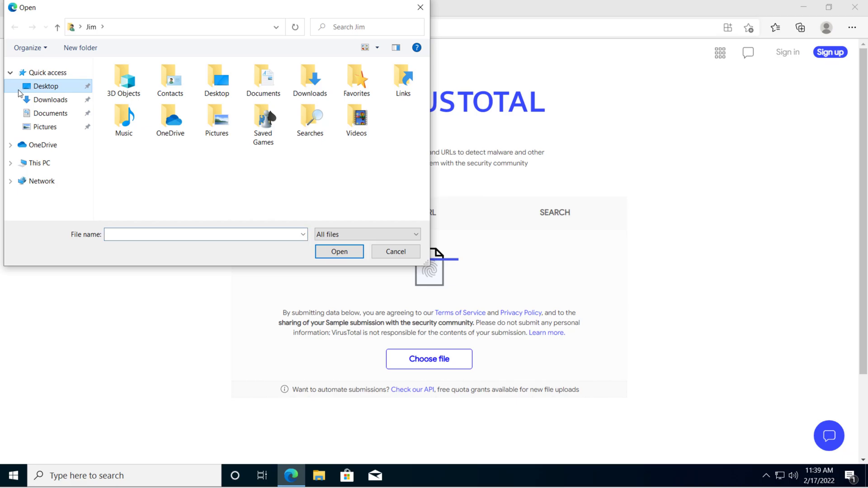
{"action": "double_click", "coordinate": [121, 84]}
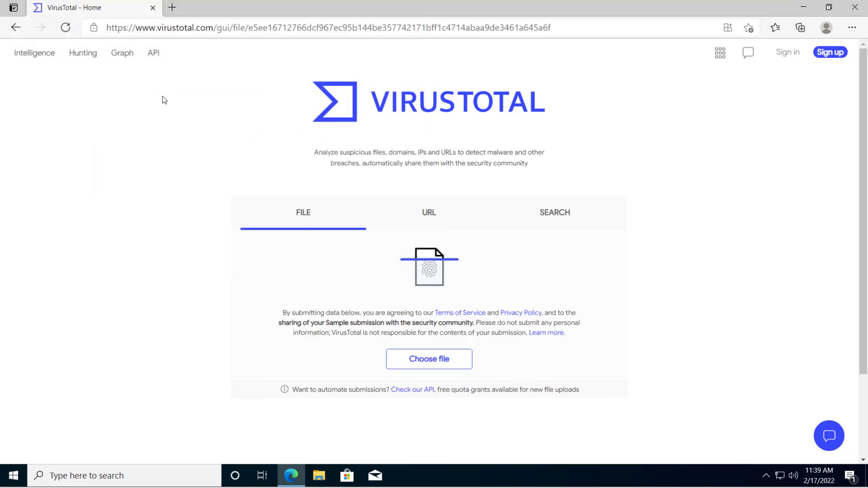
- Scroll down the VirusTotal detection list and back to the top
{"action": "scroll", "coordinate": [513, 296], "scroll_direction": "down", "scroll_amount": 10}
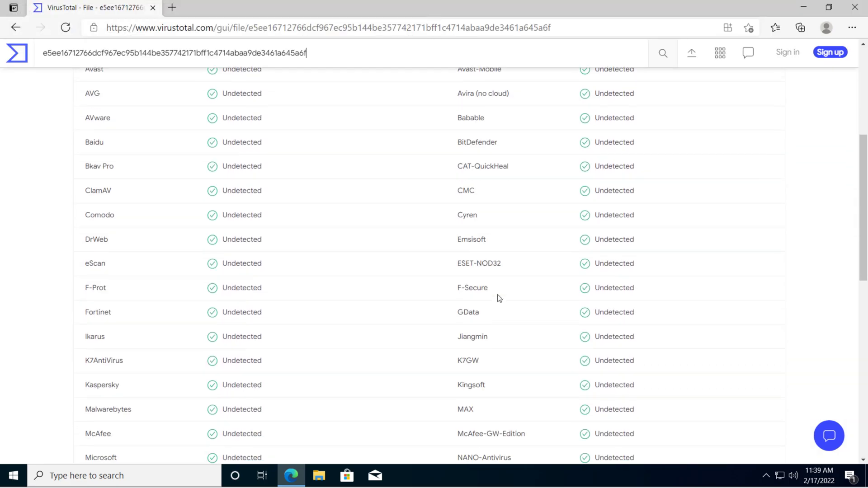
{"action": "scroll", "coordinate": [355, 411], "scroll_direction": "up", "scroll_amount": 10}
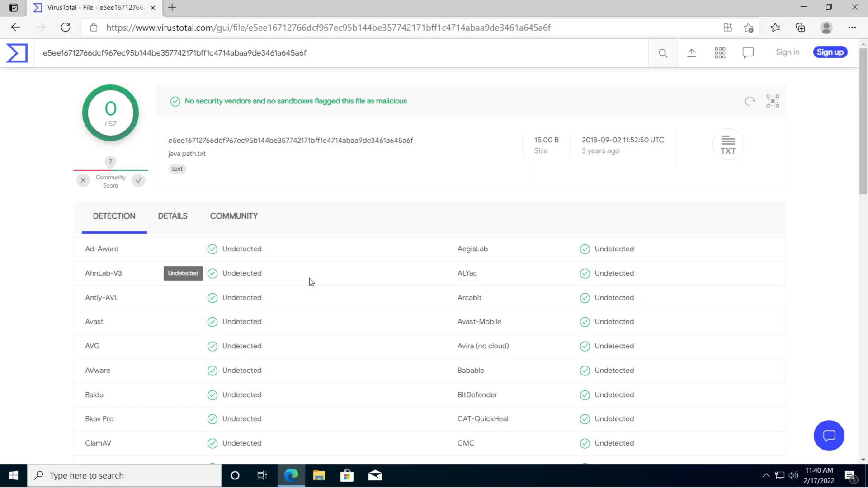
- In a new tab, search Google for 'malware museum' and open the Internet Archive result
{"action": "left_click", "coordinate": [175, 9]}
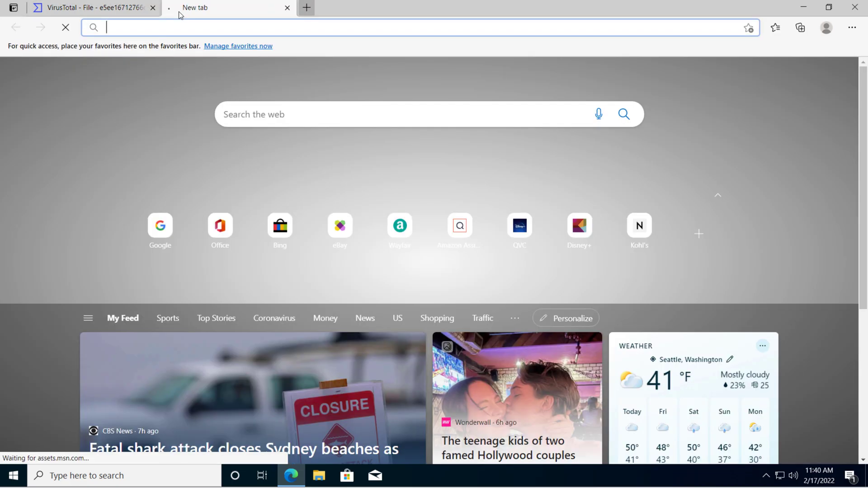
{"action": "type", "text": "google.c"}
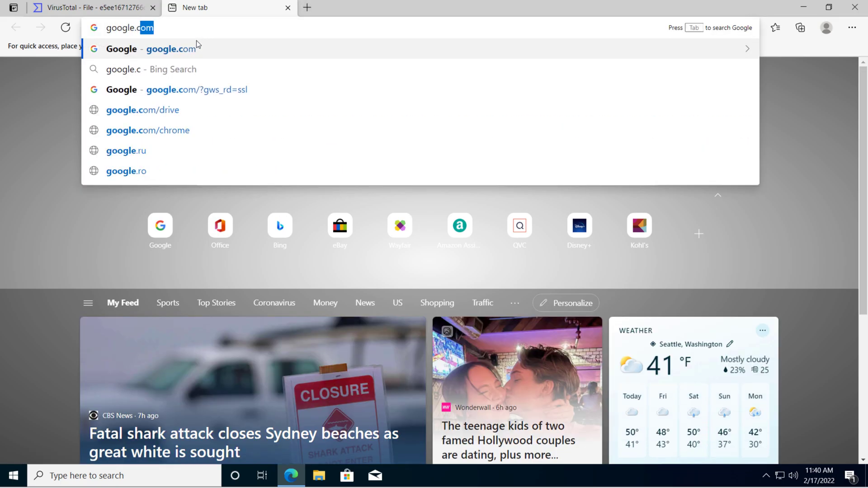
{"action": "key", "text": "Return"}
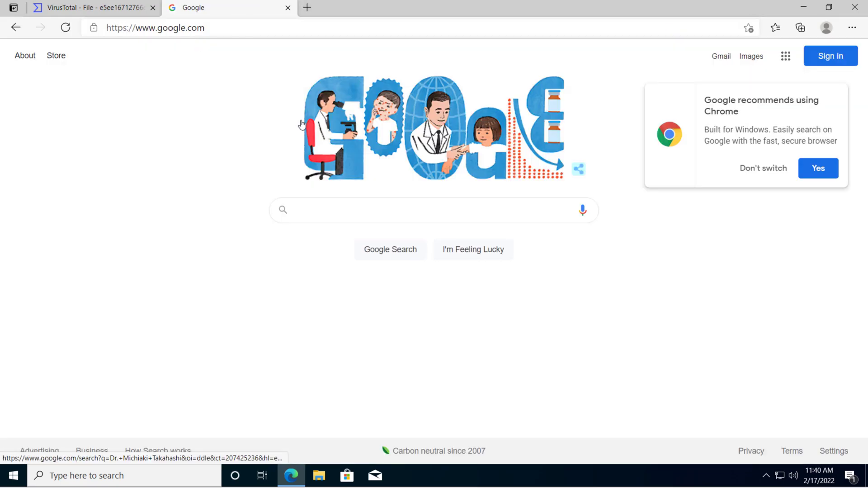
{"action": "type", "text": "malware mus"}
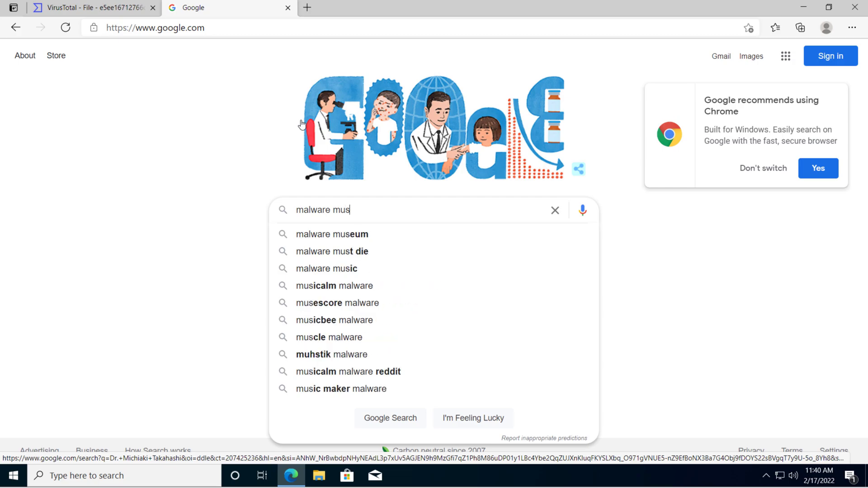
{"action": "key", "text": "Down"}
{"action": "key", "text": "Return"}
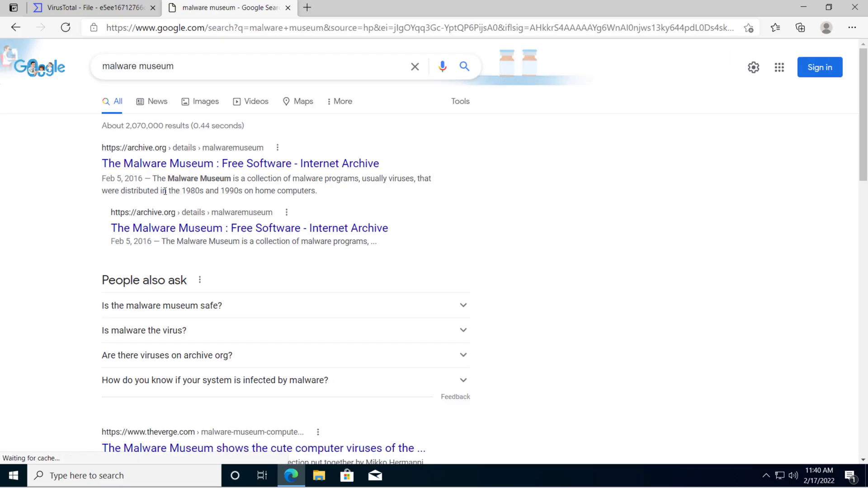
{"action": "left_click", "coordinate": [192, 168]}
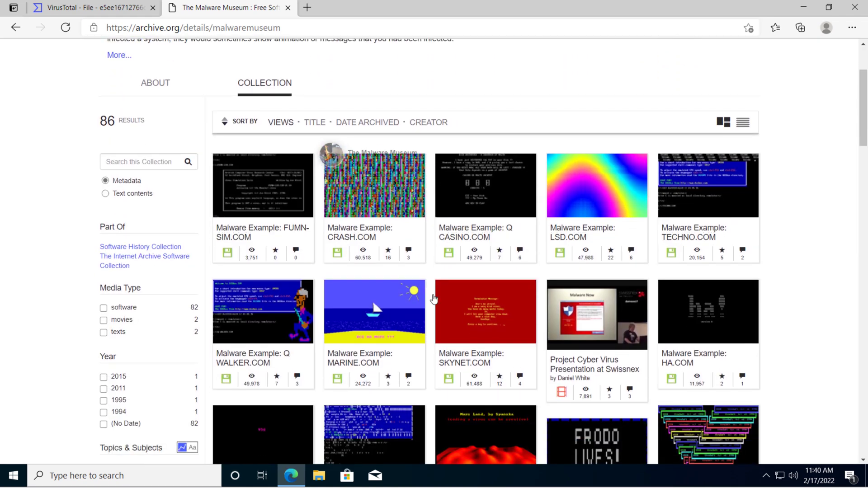
- Scroll through the Malware Museum collection grid and back to the top
{"action": "scroll", "coordinate": [433, 299], "scroll_direction": "down", "scroll_amount": 2}
{"action": "scroll", "coordinate": [434, 325], "scroll_direction": "up", "scroll_amount": 5}
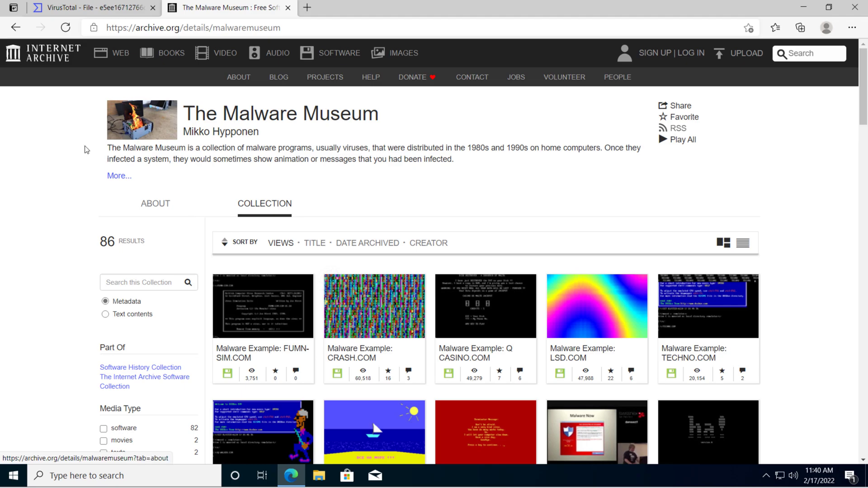
{"action": "scroll", "coordinate": [637, 358], "scroll_direction": "down", "scroll_amount": 7}
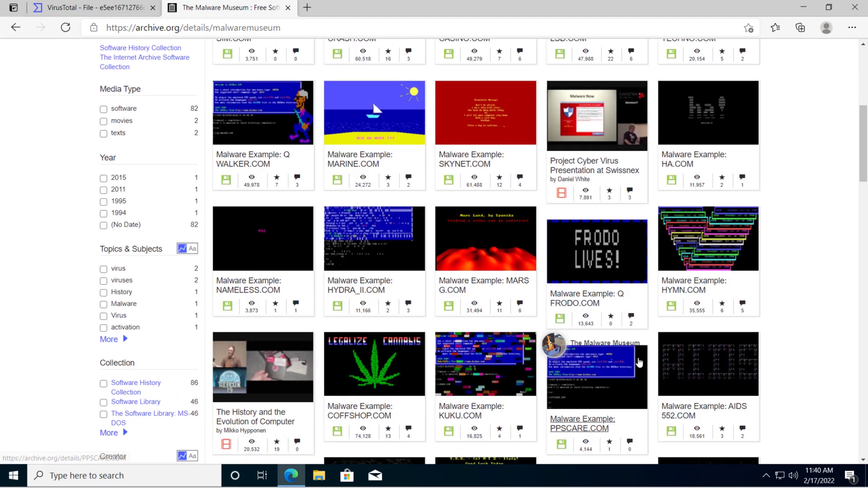
{"action": "scroll", "coordinate": [639, 362], "scroll_direction": "down", "scroll_amount": 11}
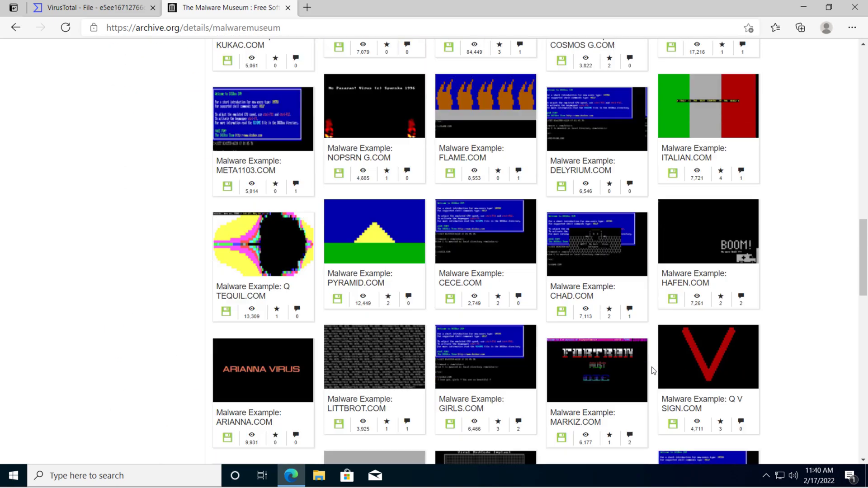
{"action": "scroll", "coordinate": [653, 371], "scroll_direction": "down", "scroll_amount": 2}
{"action": "scroll", "coordinate": [653, 371], "scroll_direction": "up", "scroll_amount": 3}
{"action": "scroll", "coordinate": [664, 312], "scroll_direction": "down", "scroll_amount": 6}
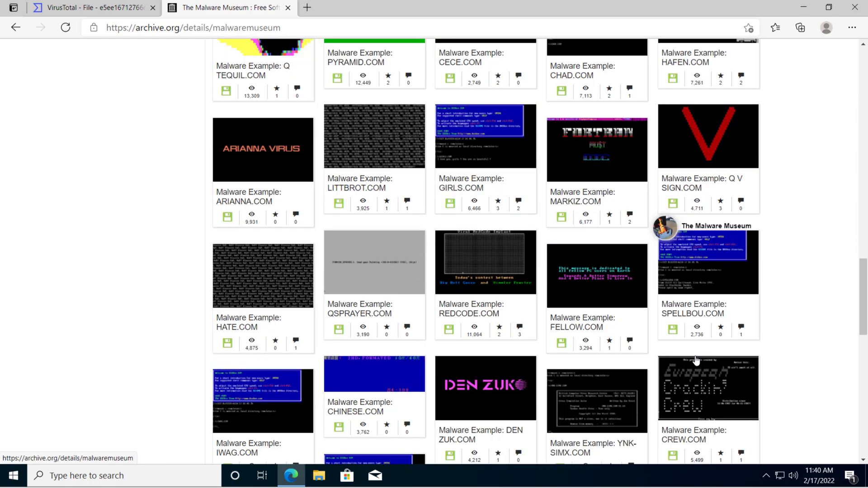
{"action": "scroll", "coordinate": [696, 361], "scroll_direction": "down", "scroll_amount": 8}
{"action": "scroll", "coordinate": [687, 368], "scroll_direction": "up", "scroll_amount": 16}
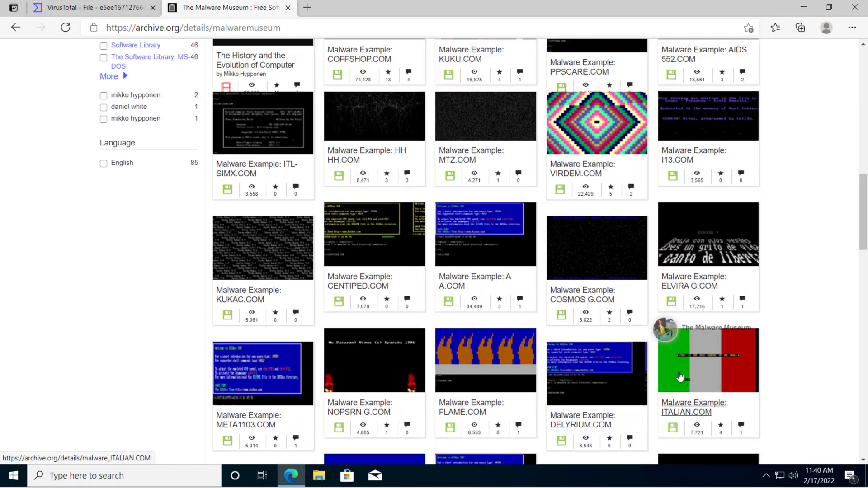
{"action": "scroll", "coordinate": [679, 376], "scroll_direction": "up", "scroll_amount": 15}
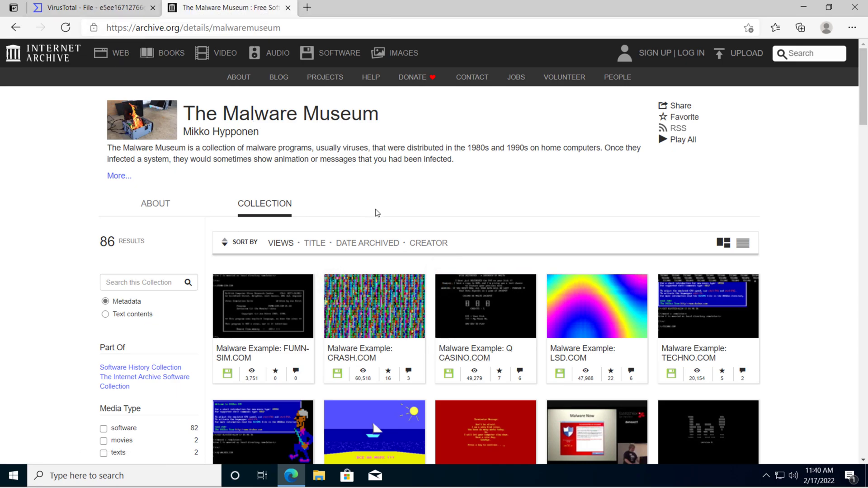
{"action": "scroll", "coordinate": [389, 229], "scroll_direction": "down", "scroll_amount": 3}
{"action": "scroll", "coordinate": [420, 255], "scroll_direction": "up", "scroll_amount": 3}
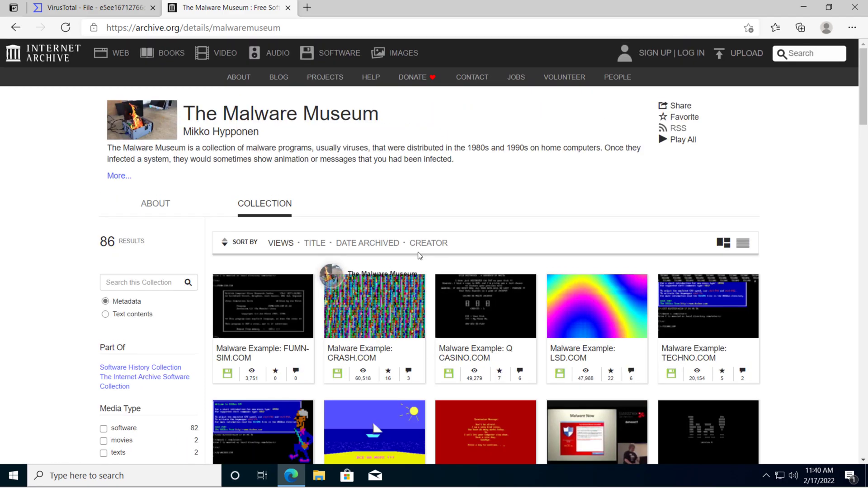
{"action": "scroll", "coordinate": [419, 256], "scroll_direction": "down", "scroll_amount": 5}
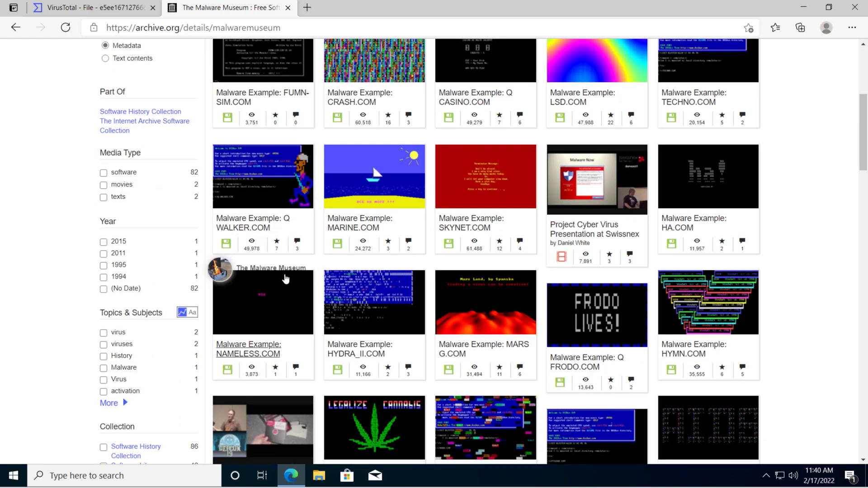
{"action": "scroll", "coordinate": [347, 300], "scroll_direction": "down", "scroll_amount": 2}
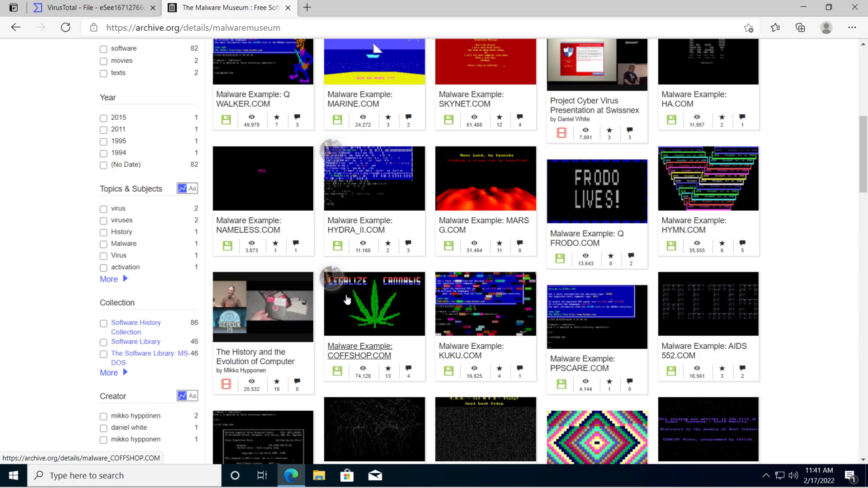
{"action": "scroll", "coordinate": [347, 300], "scroll_direction": "up", "scroll_amount": 8}
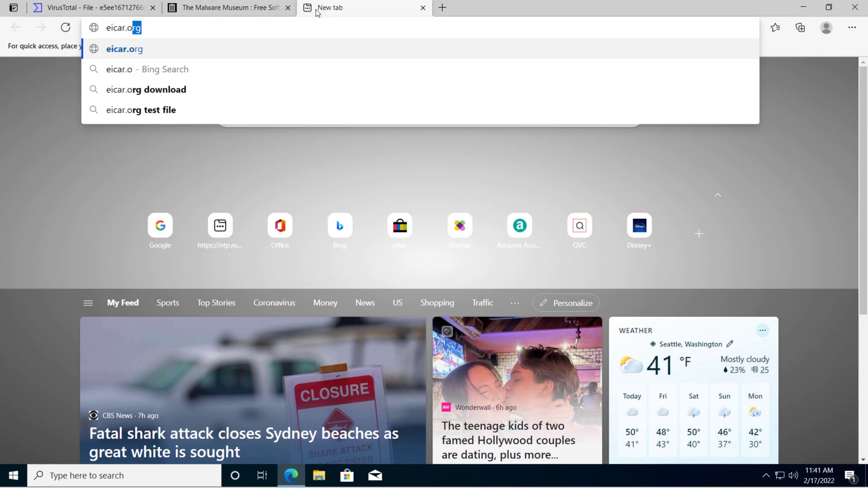
- Load eicar.org, open the Anti Malware Testfile page and reach the HTTPS download area
{"action": "key", "text": "Return"}
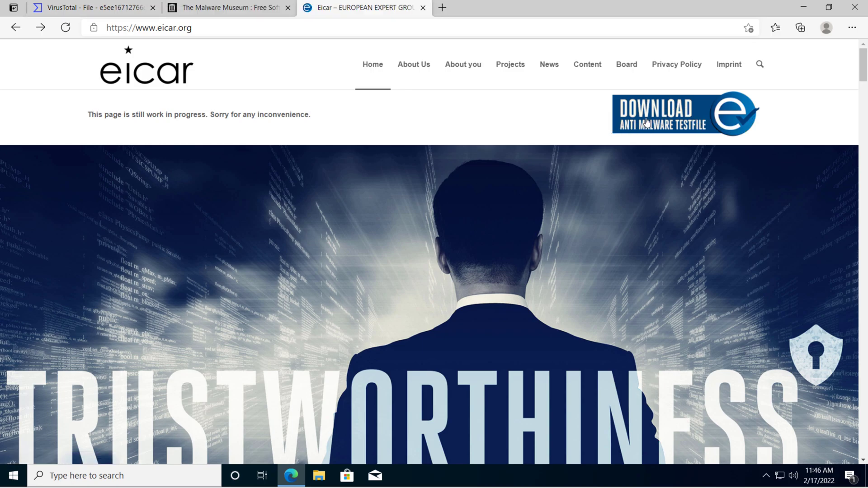
{"action": "left_click", "coordinate": [663, 117]}
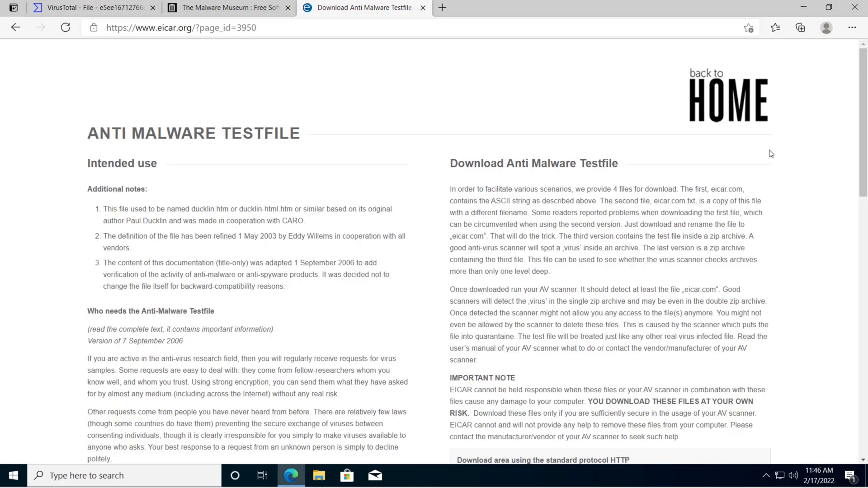
{"action": "scroll", "coordinate": [771, 154], "scroll_direction": "down", "scroll_amount": 5}
{"action": "scroll", "coordinate": [731, 185], "scroll_direction": "up", "scroll_amount": 4}
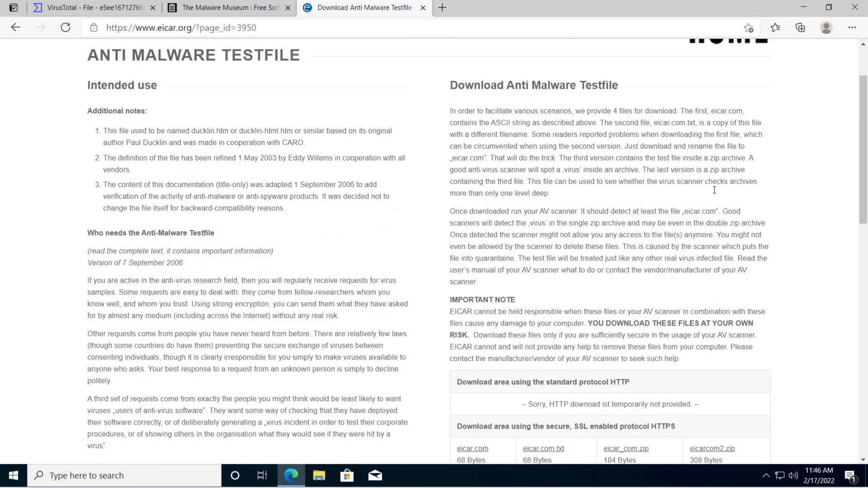
{"action": "scroll", "coordinate": [716, 224], "scroll_direction": "down", "scroll_amount": 3}
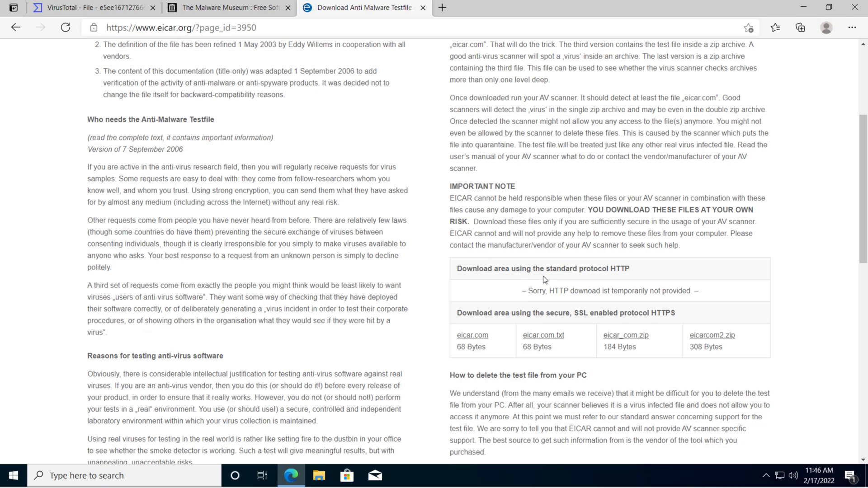
- Download eicar.com and bring up the options for the blocked download
{"action": "left_click", "coordinate": [472, 336]}
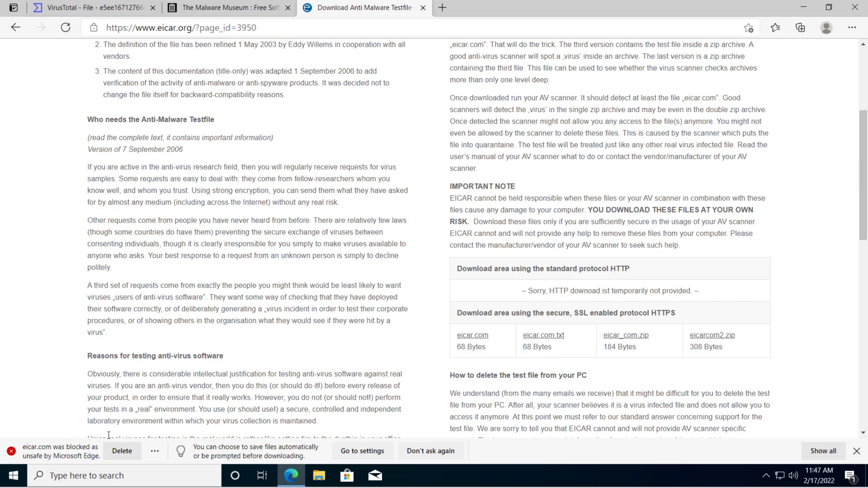
{"action": "left_click", "coordinate": [155, 452]}
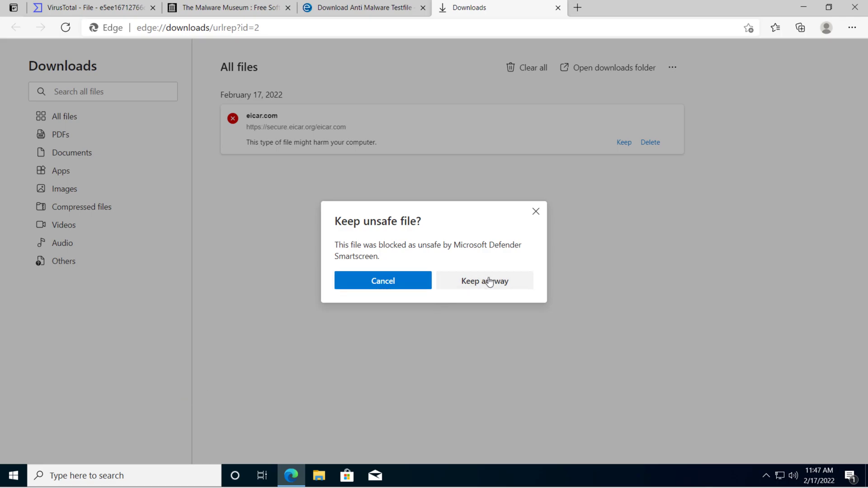
- Keep eicar.com anyway past the SmartScreen warning, then minimize Edge after 'Virus detected'
{"action": "left_click", "coordinate": [487, 279]}
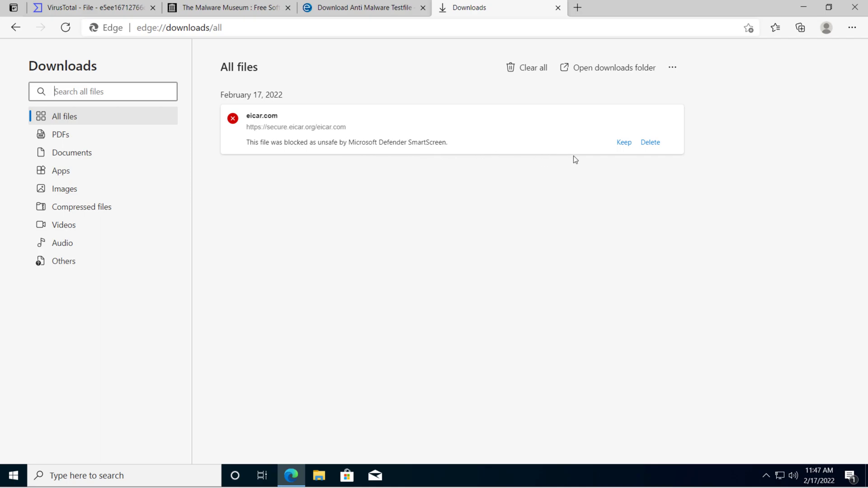
{"action": "left_click", "coordinate": [620, 143]}
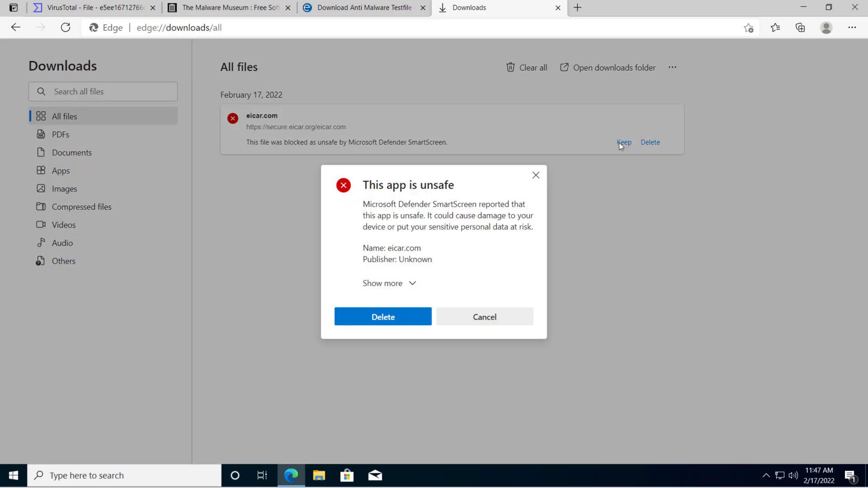
{"action": "left_click", "coordinate": [411, 283]}
{"action": "left_click", "coordinate": [400, 277]}
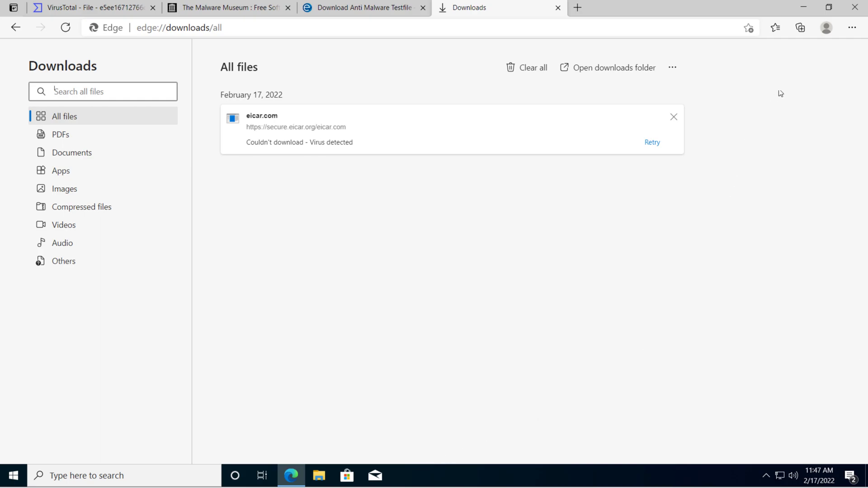
{"action": "left_click", "coordinate": [803, 8]}
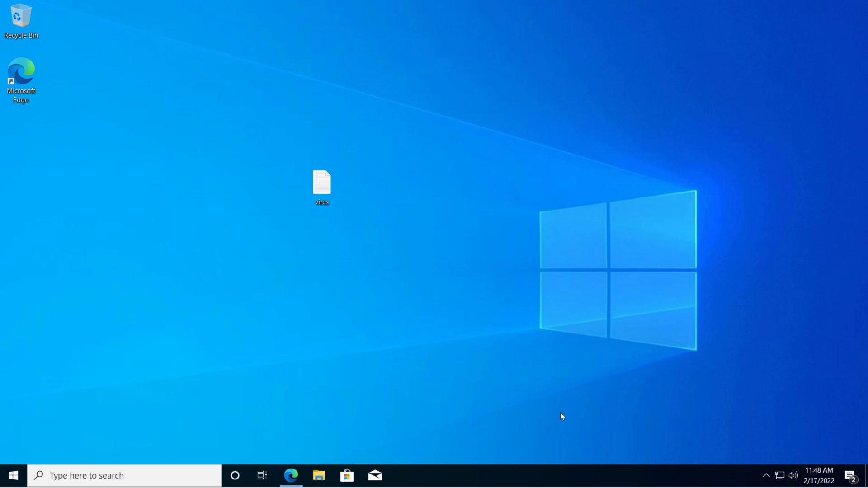
- Open Windows Settings and go to the Update & Security section
{"action": "left_click", "coordinate": [14, 476]}
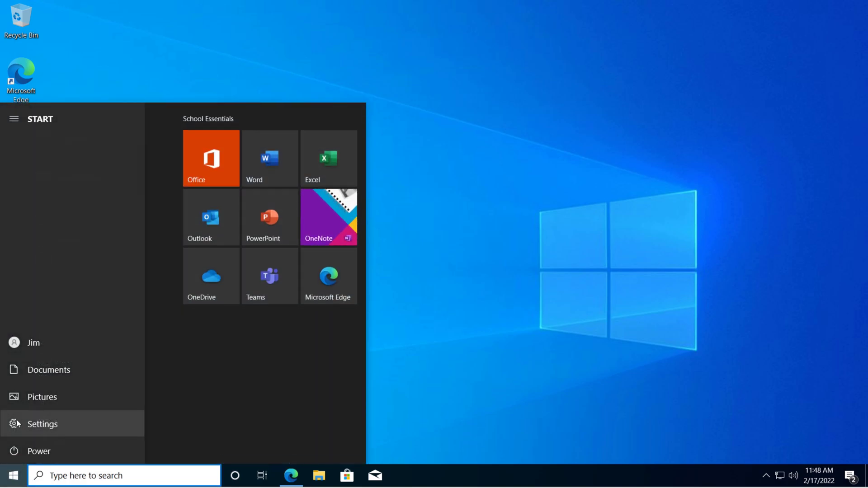
{"action": "left_click", "coordinate": [17, 423]}
{"action": "scroll", "coordinate": [311, 321], "scroll_direction": "down", "scroll_amount": 2}
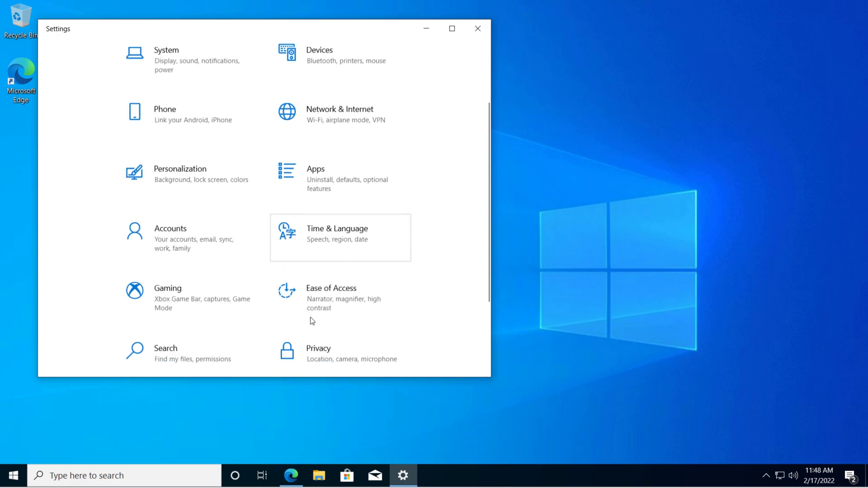
{"action": "scroll", "coordinate": [310, 321], "scroll_direction": "down", "scroll_amount": 3}
{"action": "scroll", "coordinate": [304, 332], "scroll_direction": "up", "scroll_amount": 3}
{"action": "scroll", "coordinate": [310, 349], "scroll_direction": "down", "scroll_amount": 3}
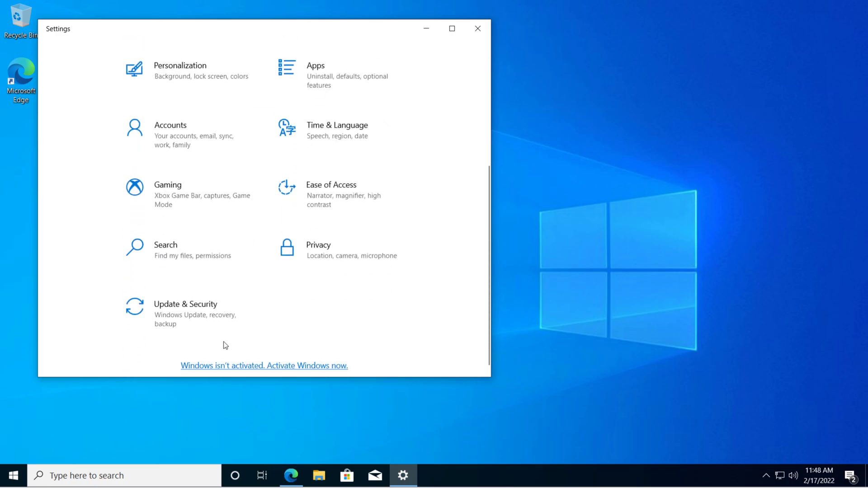
{"action": "left_click", "coordinate": [211, 319]}
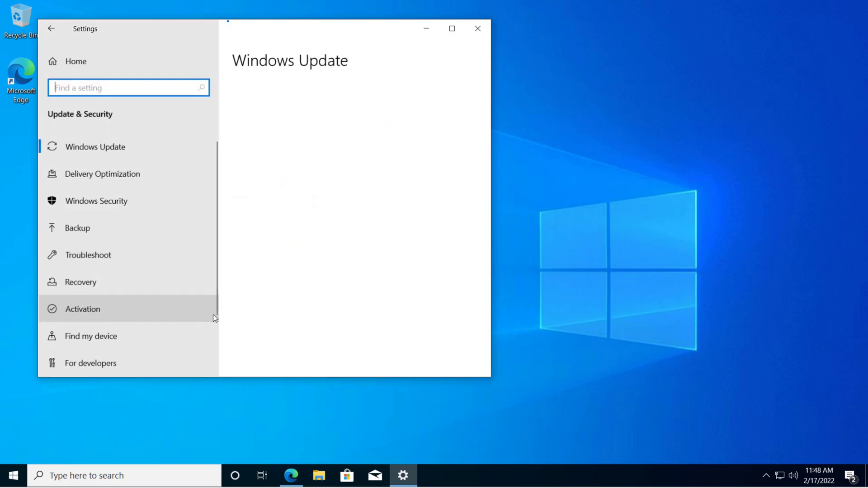
- Launch the full Windows Security app from its Settings page
{"action": "left_click", "coordinate": [131, 193]}
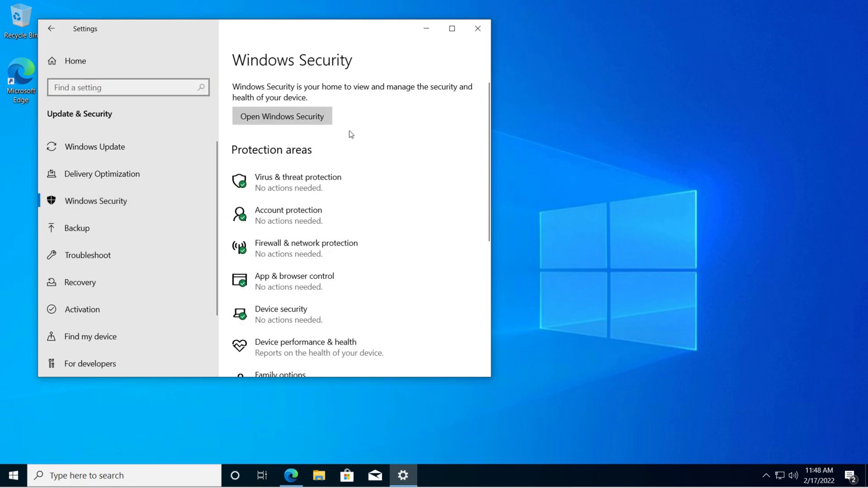
{"action": "scroll", "coordinate": [355, 149], "scroll_direction": "down", "scroll_amount": 3}
{"action": "scroll", "coordinate": [333, 149], "scroll_direction": "up", "scroll_amount": 3}
{"action": "left_click", "coordinate": [288, 118]}
{"action": "scroll", "coordinate": [326, 213], "scroll_direction": "down", "scroll_amount": 2}
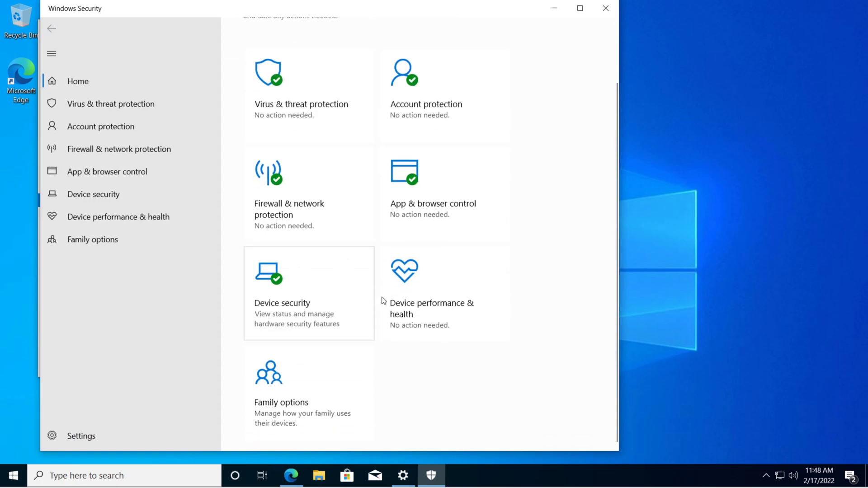
- Turn off real-time protection under Virus & threat protection settings, approving the admin prompt
{"action": "left_click", "coordinate": [288, 100]}
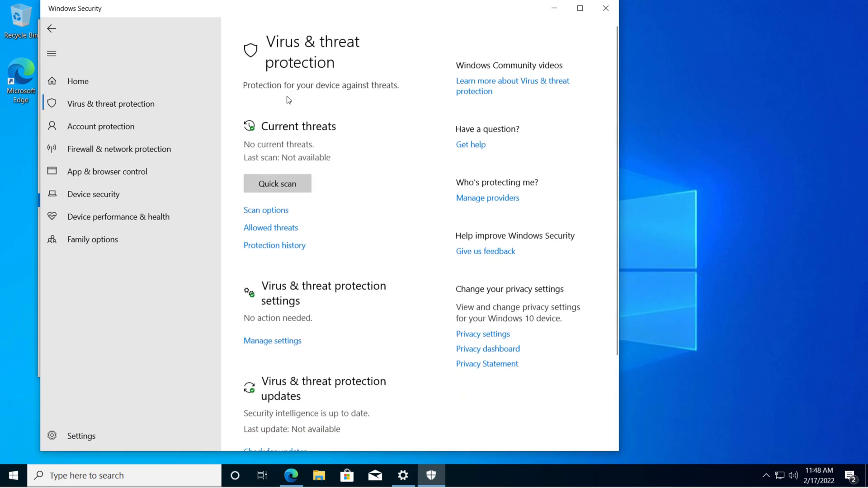
{"action": "scroll", "coordinate": [306, 193], "scroll_direction": "down", "scroll_amount": 3}
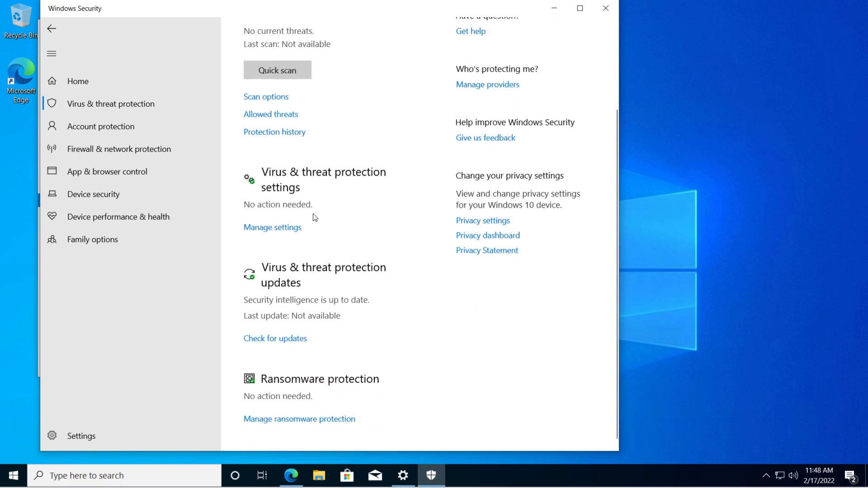
{"action": "left_click", "coordinate": [291, 228]}
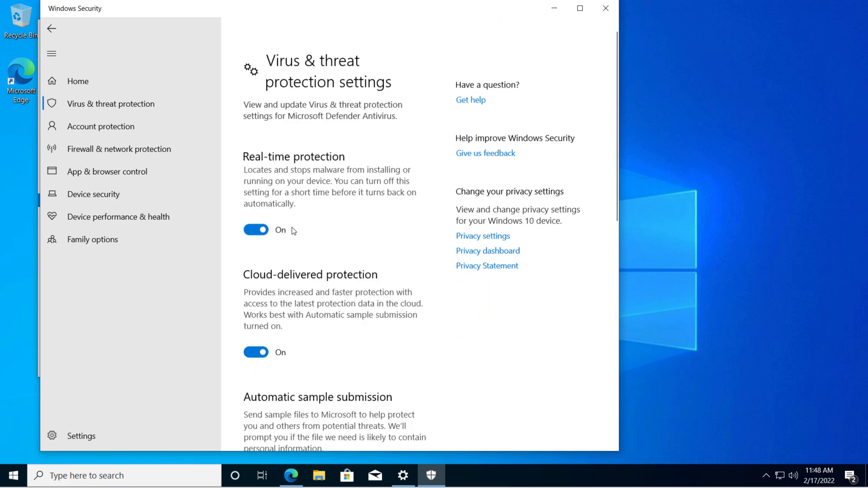
{"action": "left_click", "coordinate": [257, 209]}
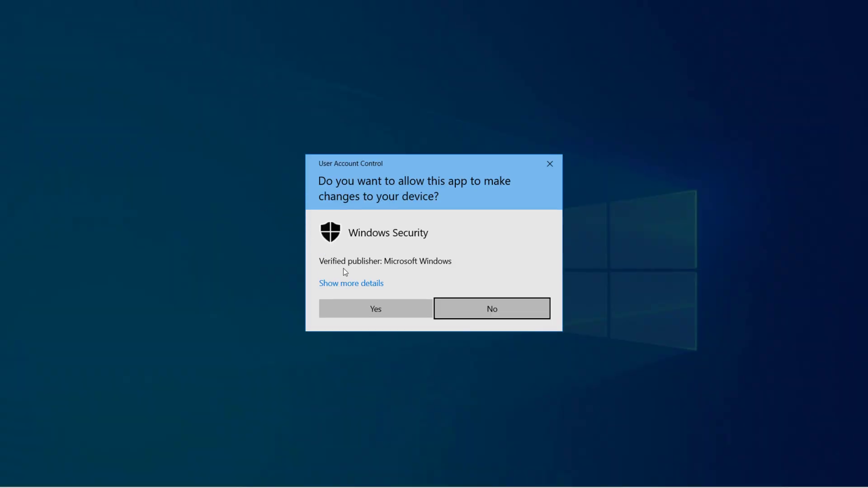
{"action": "left_click", "coordinate": [366, 308]}
- Switch off cloud-delivered protection, automatic sample submission and Tamper Protection
{"action": "left_click", "coordinate": [261, 353]}
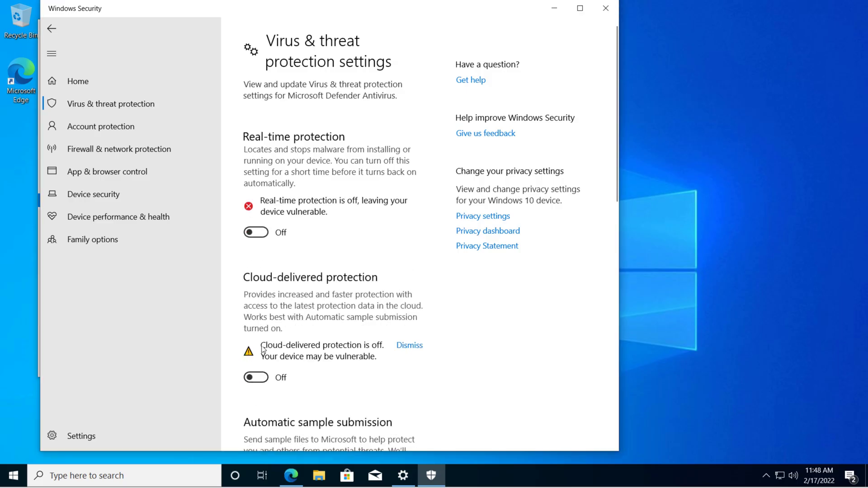
{"action": "scroll", "coordinate": [263, 349], "scroll_direction": "down", "scroll_amount": 6}
{"action": "left_click", "coordinate": [261, 171]}
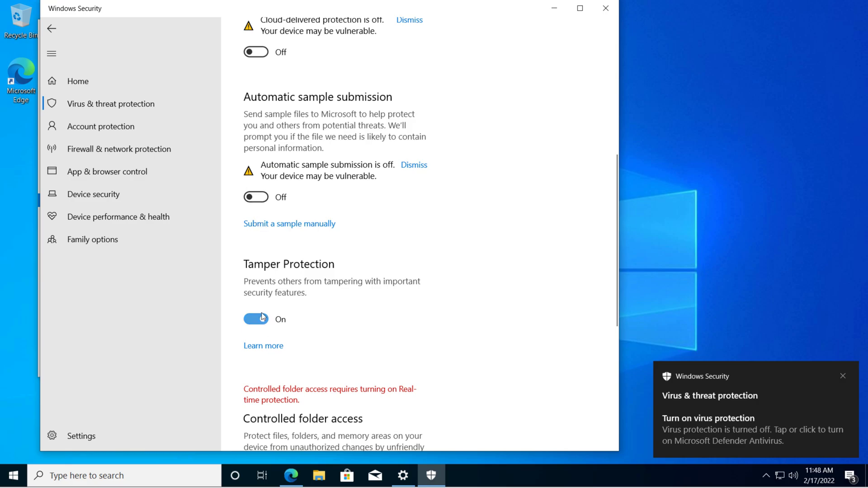
{"action": "left_click", "coordinate": [261, 317]}
{"action": "scroll", "coordinate": [267, 320], "scroll_direction": "down", "scroll_amount": 6}
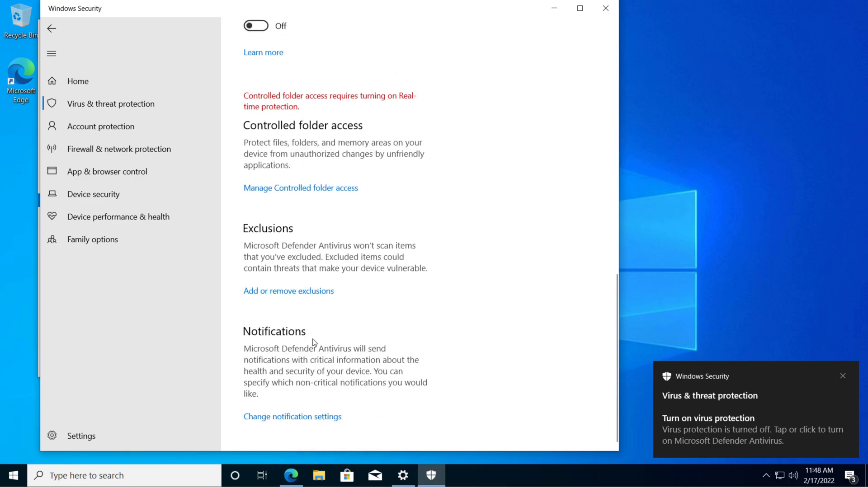
{"action": "scroll", "coordinate": [477, 358], "scroll_direction": "up", "scroll_amount": 13}
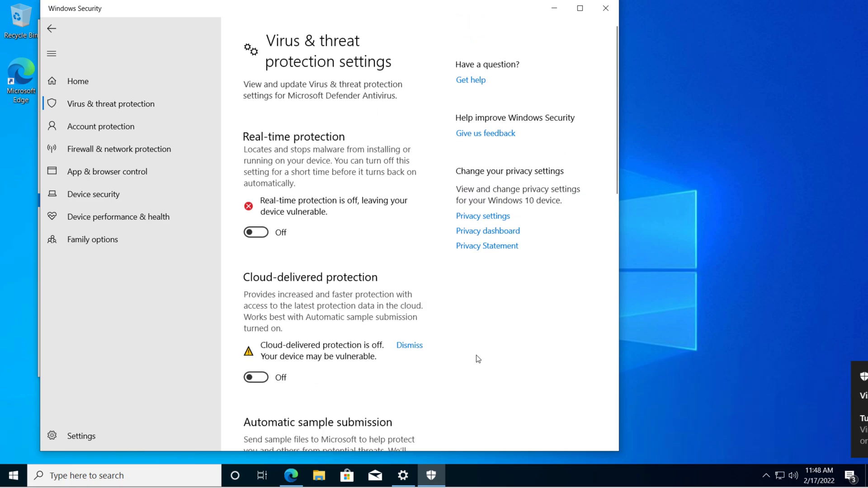
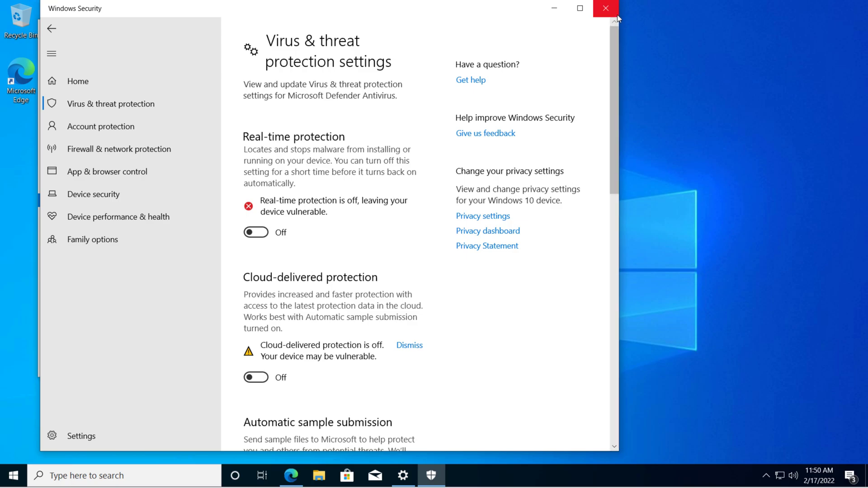
- Close Windows Security and return to Edge's Downloads page showing eicar.com blocked as a virus
{"action": "left_click", "coordinate": [606, 9]}
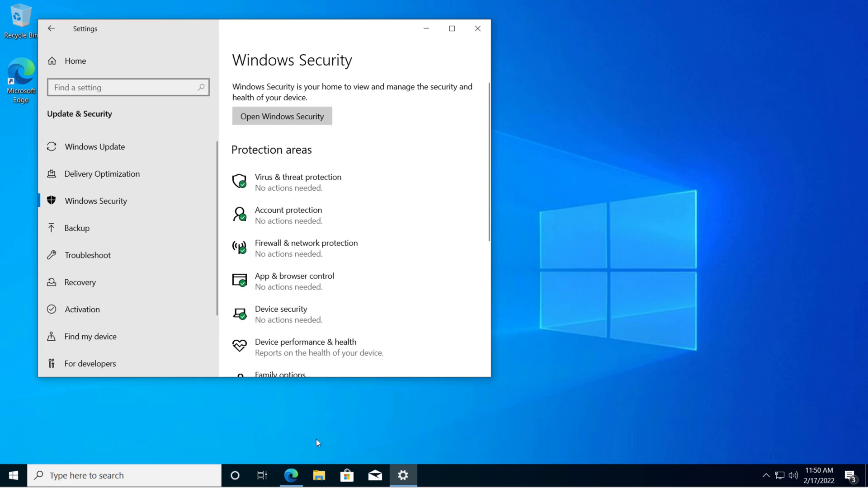
{"action": "left_click", "coordinate": [291, 475]}
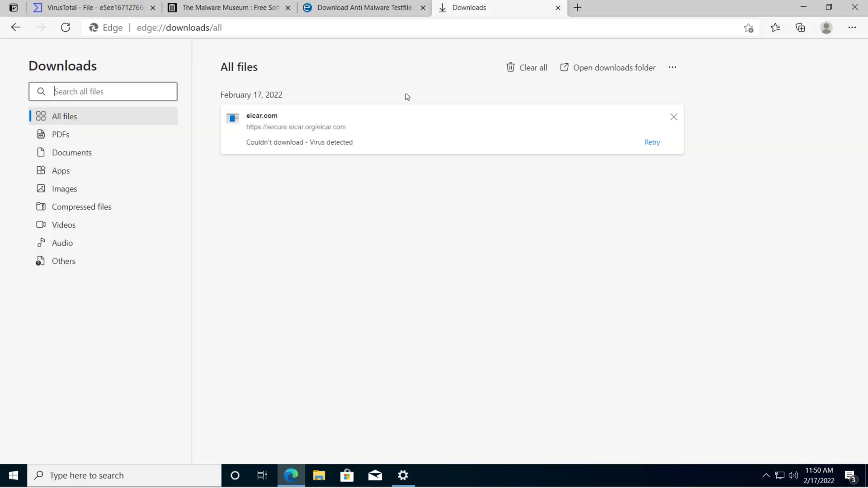
- Download eicar.com again from the EICAR test file page and choose Keep on the blocked download
{"action": "left_click", "coordinate": [375, 12]}
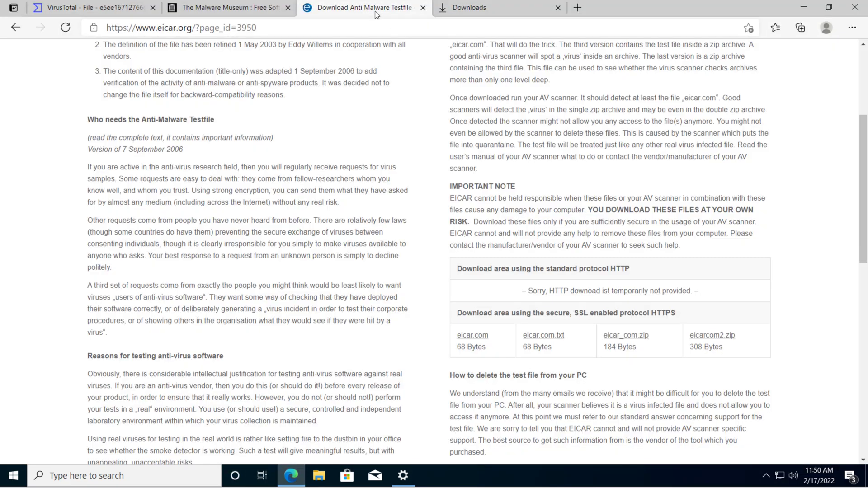
{"action": "left_click", "coordinate": [480, 337]}
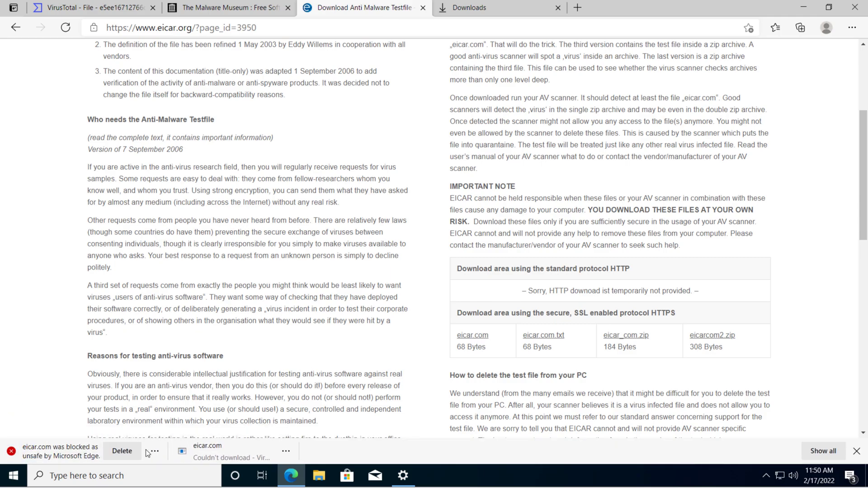
{"action": "left_click", "coordinate": [153, 451]}
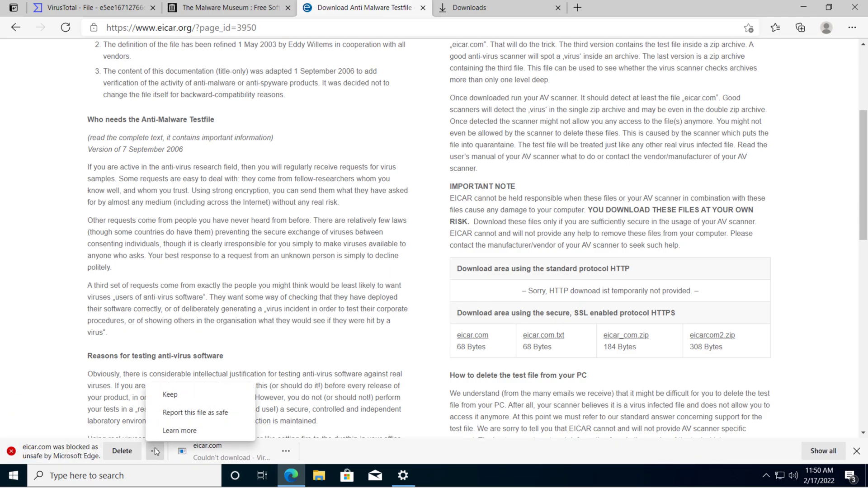
{"action": "left_click", "coordinate": [186, 397]}
{"action": "left_click", "coordinate": [462, 283]}
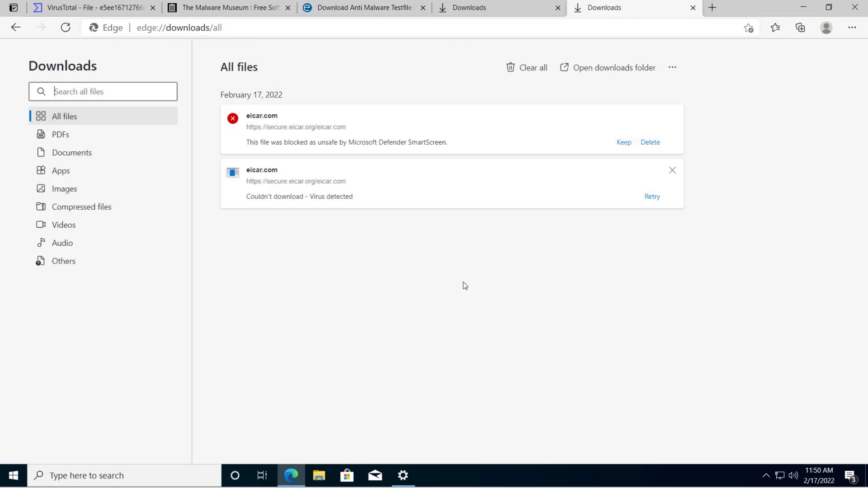
- Keep eicar.com anyway from the Downloads list despite the SmartScreen unsafe warning
{"action": "left_click", "coordinate": [621, 142]}
{"action": "left_click", "coordinate": [409, 283]}
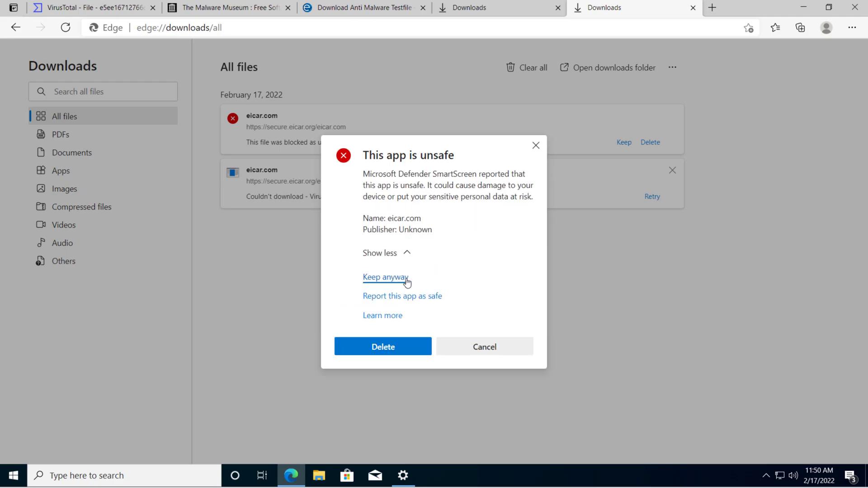
{"action": "left_click", "coordinate": [402, 278]}
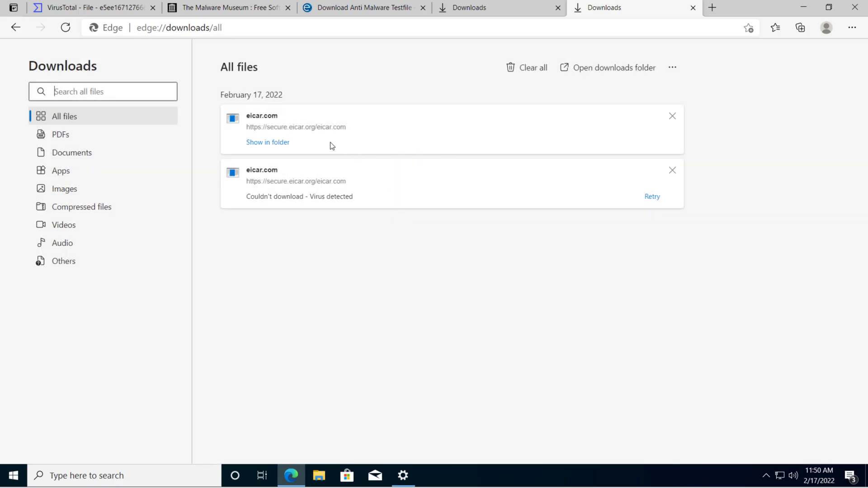
- Confirm eicar sits in Downloads as a 68-byte MS-DOS application, then go back to the EICAR page
{"action": "left_click", "coordinate": [285, 143]}
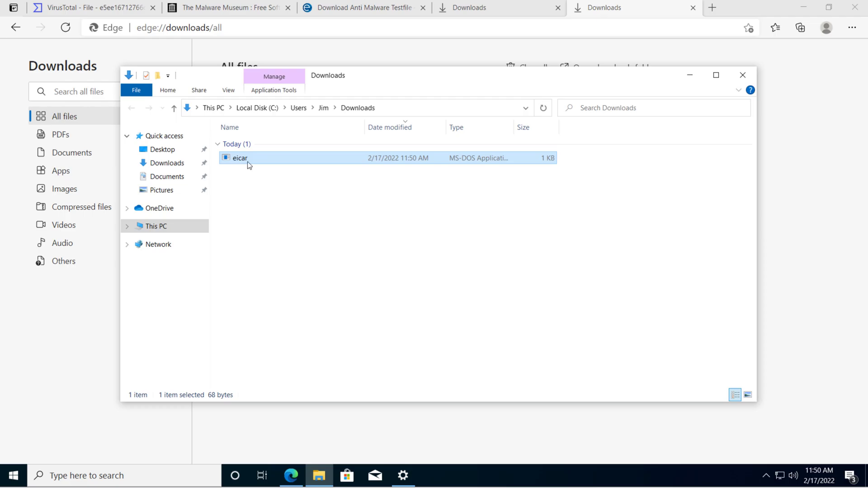
{"action": "mouse_move", "coordinate": [253, 158]}
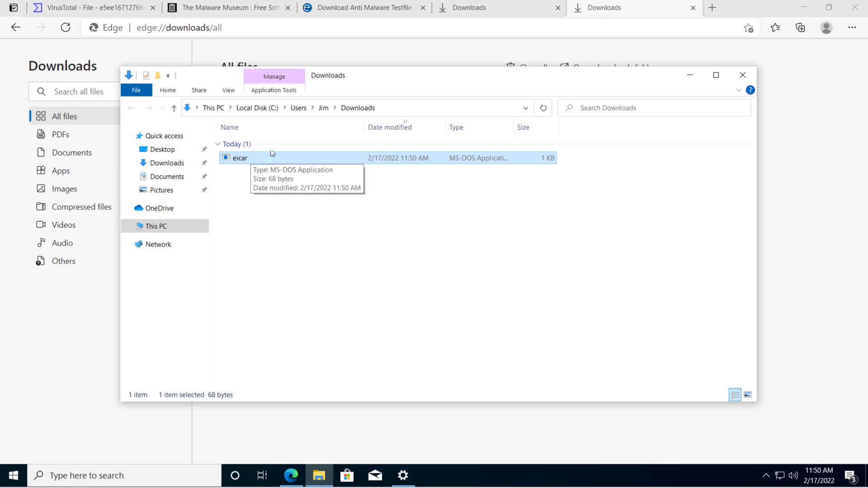
{"action": "left_click", "coordinate": [382, 12]}
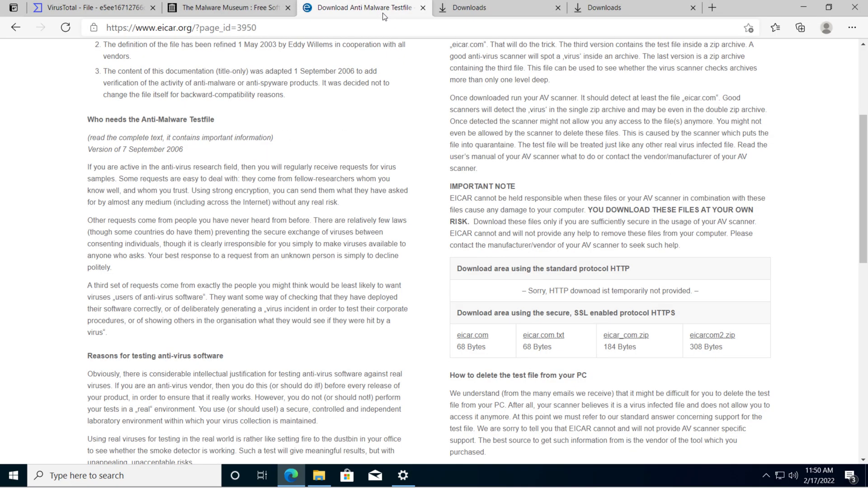
- Upload the eicar file from the Downloads folder to VirusTotal for scanning
{"action": "scroll", "coordinate": [416, 237], "scroll_direction": "up", "scroll_amount": 4}
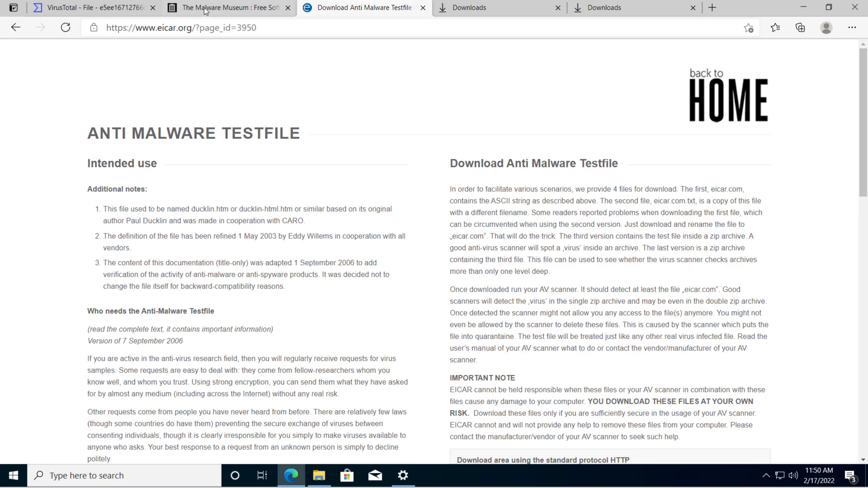
{"action": "left_click", "coordinate": [93, 8]}
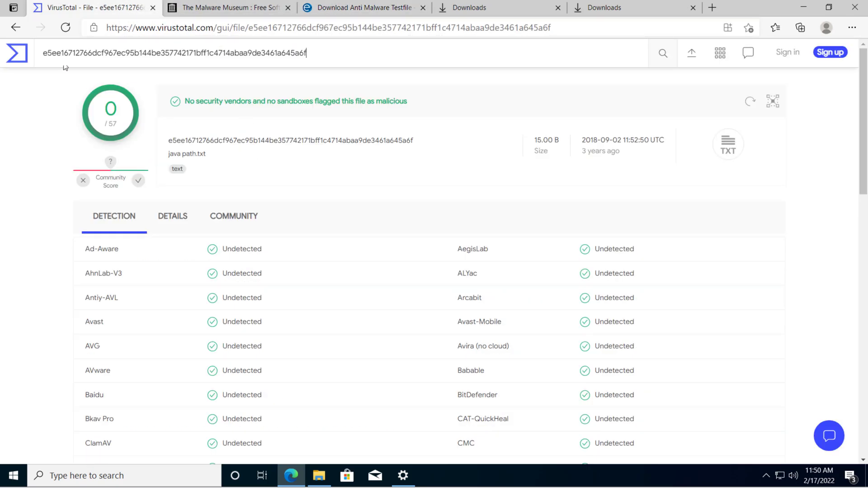
{"action": "left_click", "coordinate": [14, 55]}
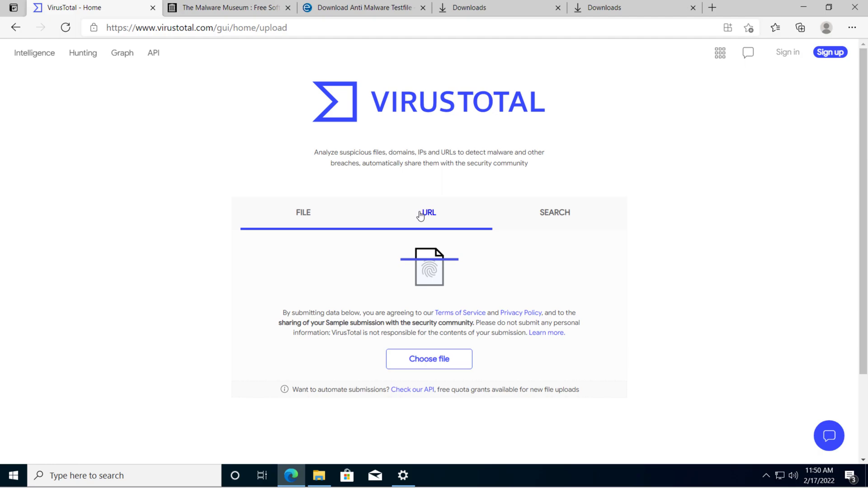
{"action": "left_click", "coordinate": [431, 360]}
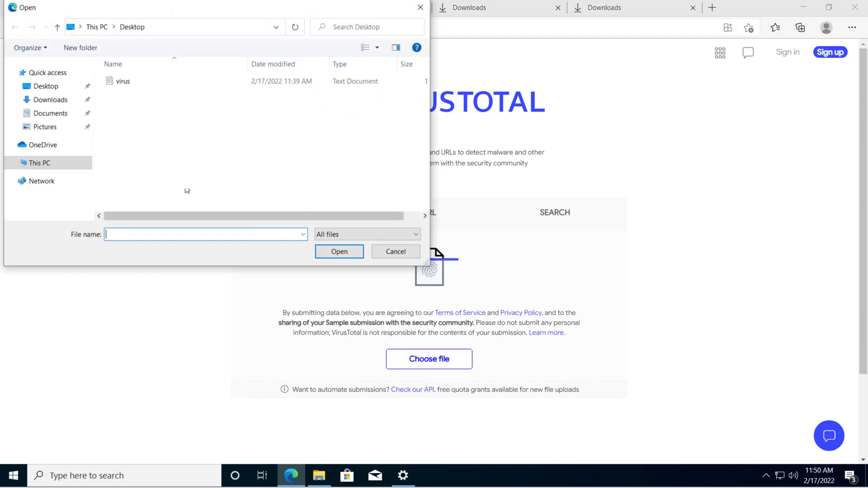
{"action": "left_click", "coordinate": [52, 99]}
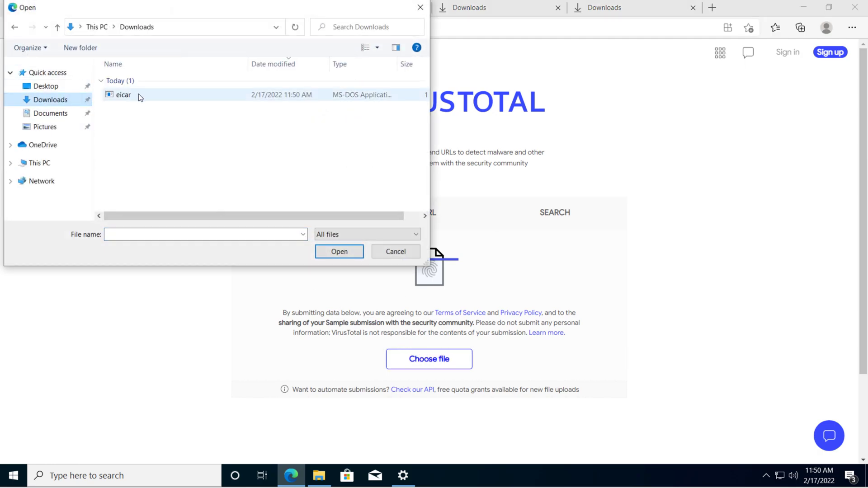
{"action": "double_click", "coordinate": [123, 95]}
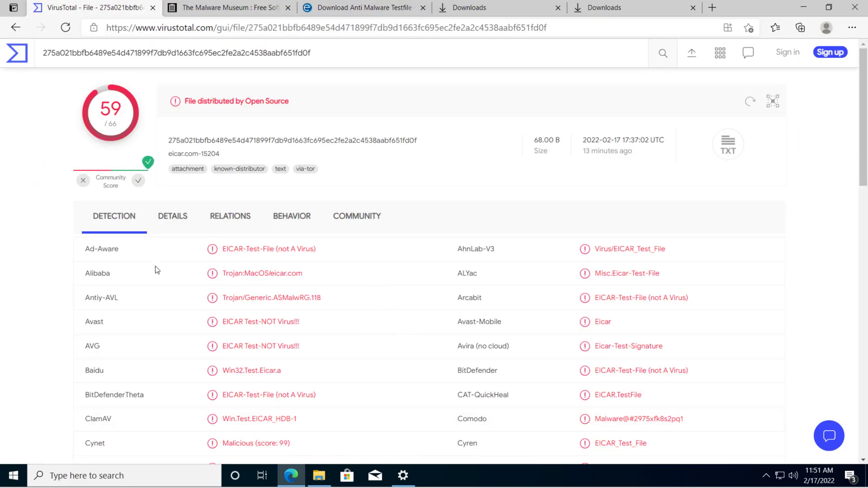
- Scroll through the VirusTotal report showing 59 of 66 vendors flagging eicar as malicious
{"action": "scroll", "coordinate": [154, 247], "scroll_direction": "down", "scroll_amount": 14}
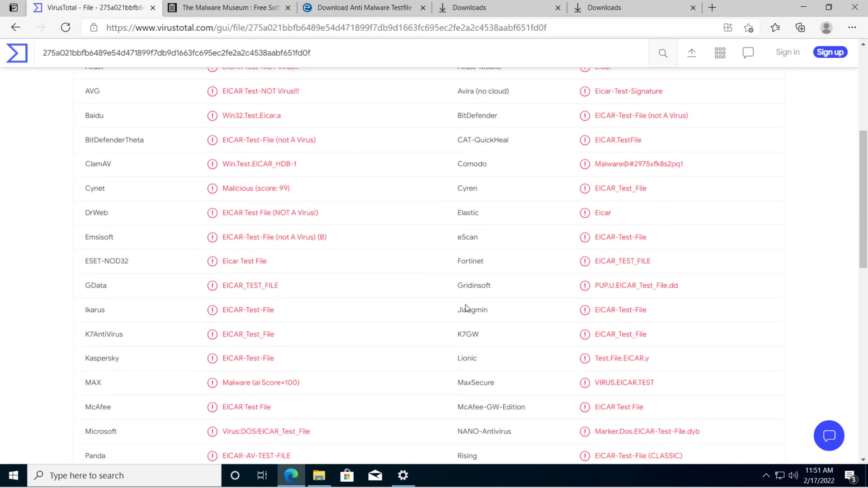
{"action": "scroll", "coordinate": [329, 316], "scroll_direction": "up", "scroll_amount": 5}
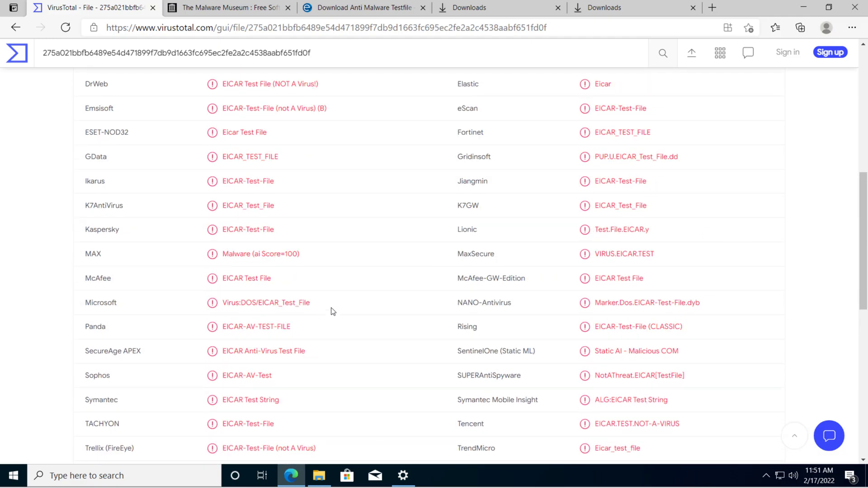
{"action": "scroll", "coordinate": [330, 305], "scroll_direction": "up", "scroll_amount": 5}
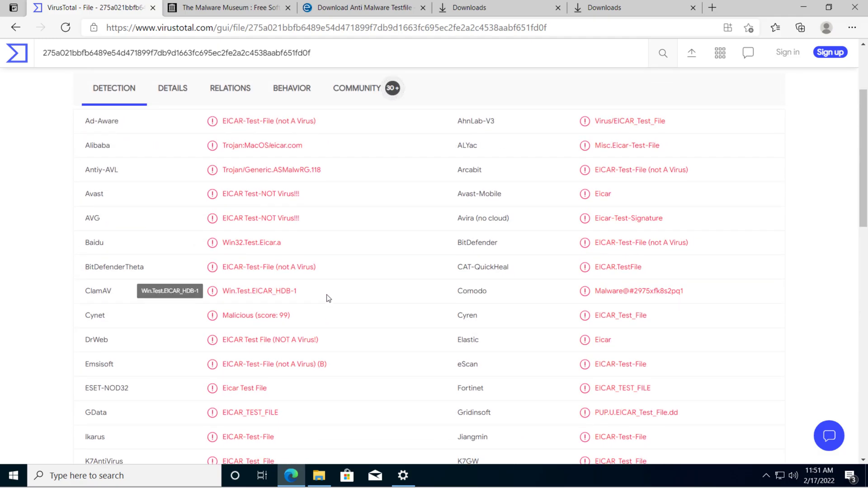
{"action": "scroll", "coordinate": [329, 294], "scroll_direction": "down", "scroll_amount": 4}
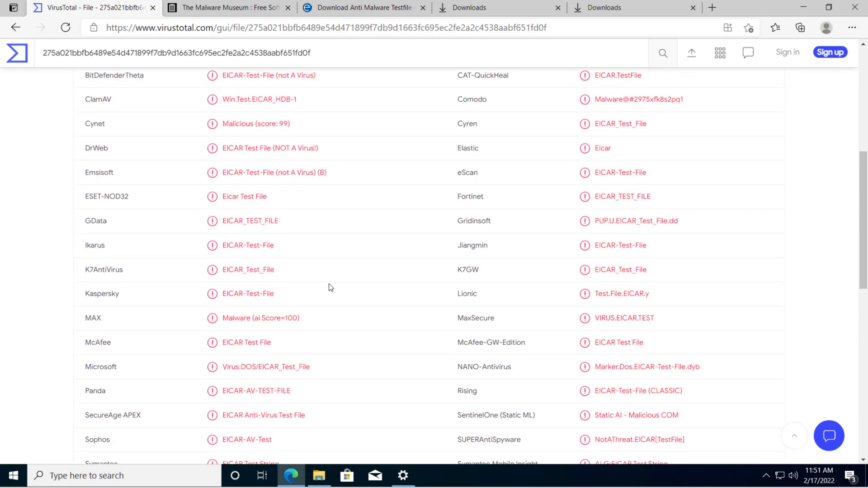
{"action": "scroll", "coordinate": [330, 288], "scroll_direction": "down", "scroll_amount": 3}
{"action": "scroll", "coordinate": [330, 288], "scroll_direction": "down", "scroll_amount": 5}
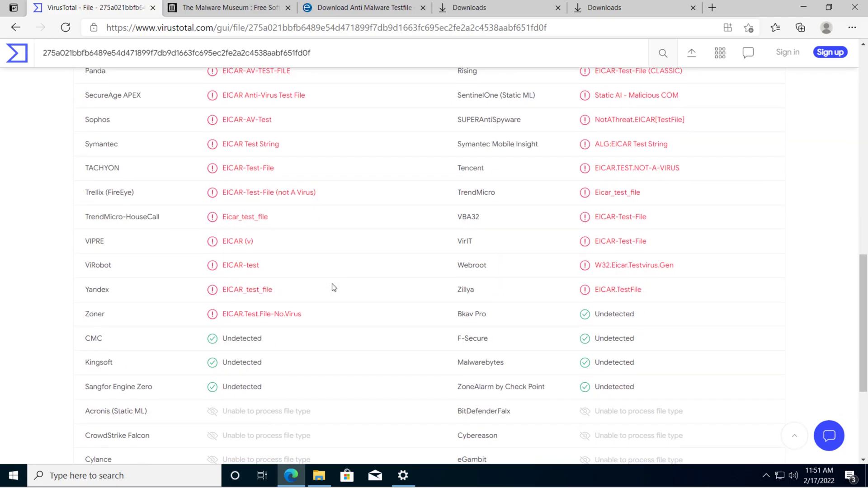
{"action": "scroll", "coordinate": [333, 298], "scroll_direction": "up", "scroll_amount": 12}
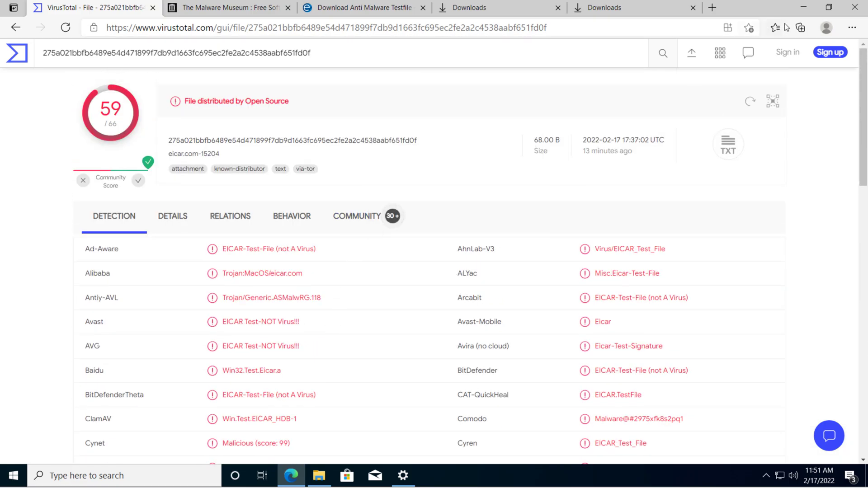
- Run eicar from Downloads anyway past the malicious-file warning, then close 'This app can't run on your PC'
{"action": "mouse_move", "coordinate": [574, 85]}
{"action": "left_click", "coordinate": [803, 7]}
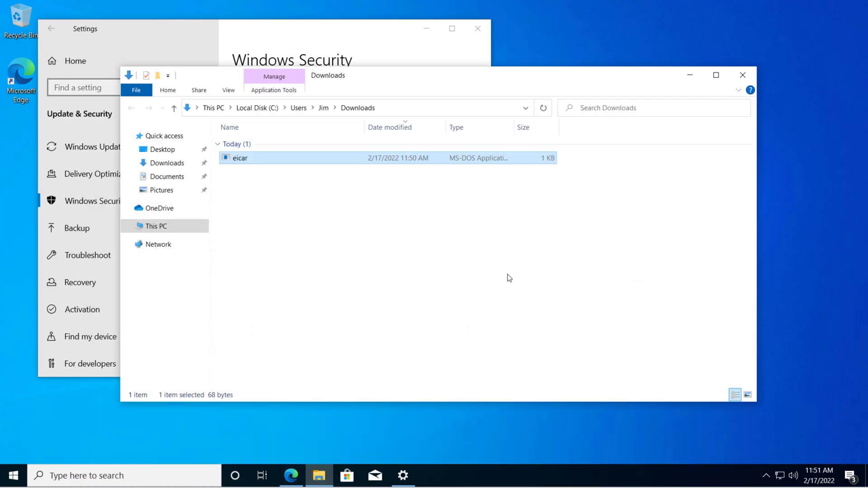
{"action": "left_click", "coordinate": [289, 275]}
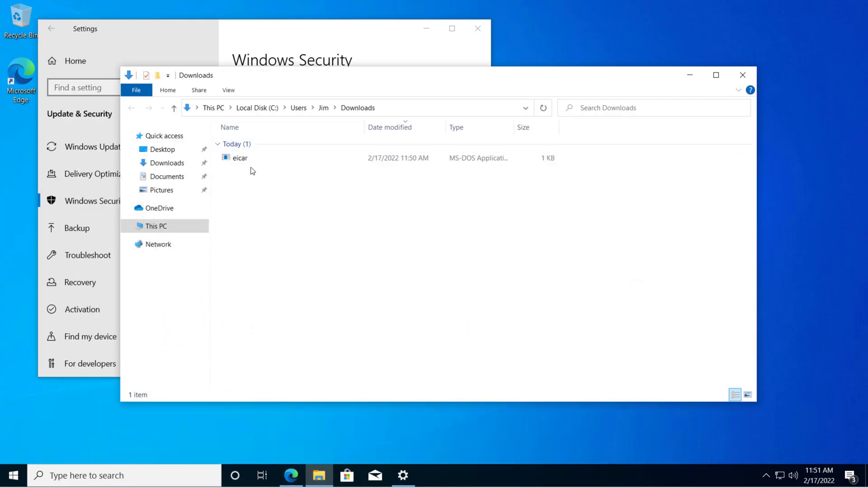
{"action": "double_click", "coordinate": [250, 158]}
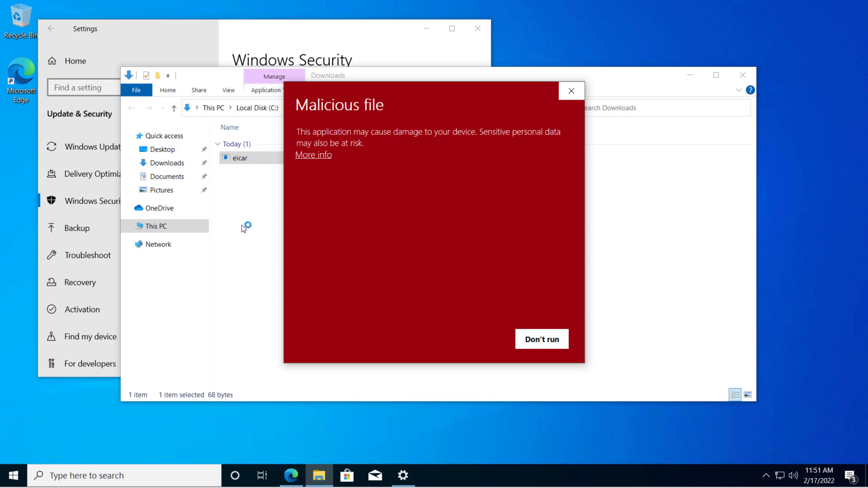
{"action": "left_click", "coordinate": [315, 156]}
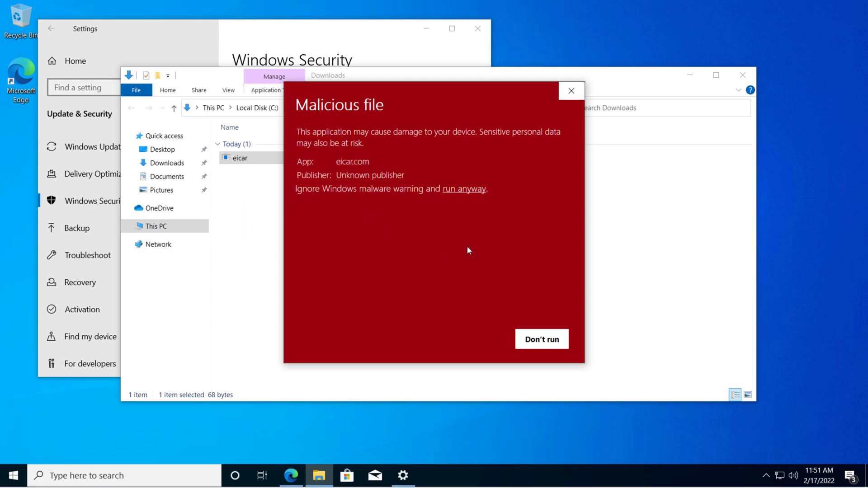
{"action": "left_click", "coordinate": [449, 189]}
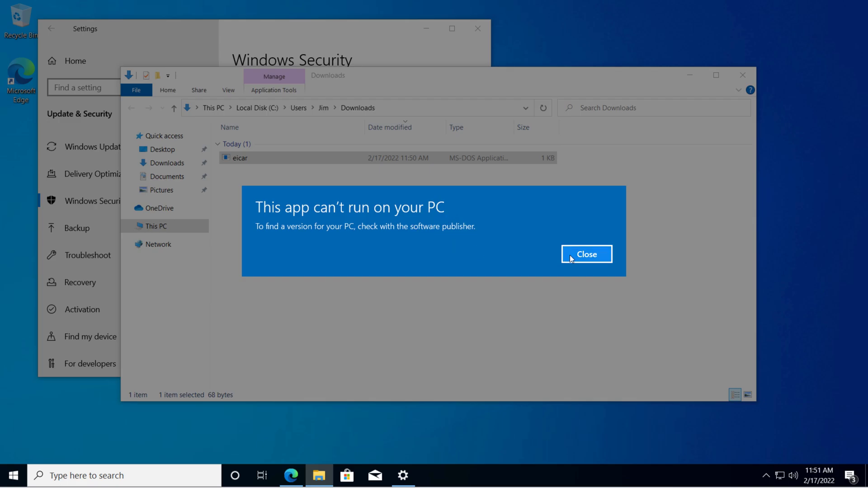
{"action": "left_click", "coordinate": [587, 254]}
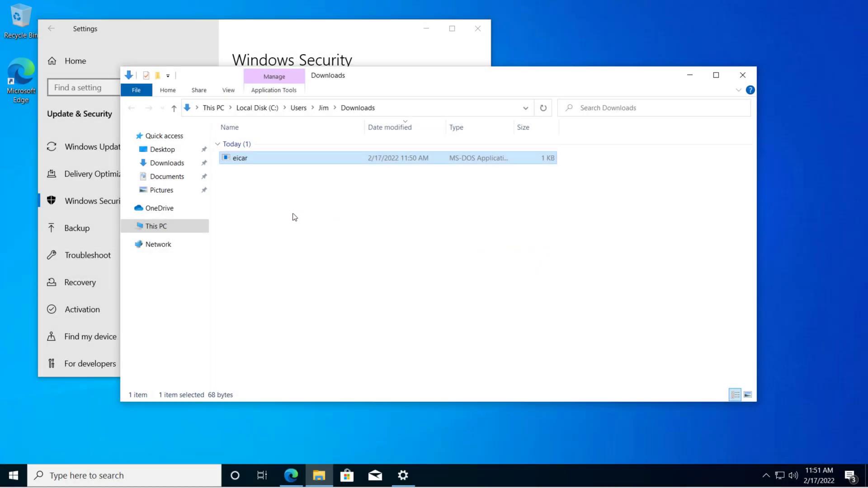